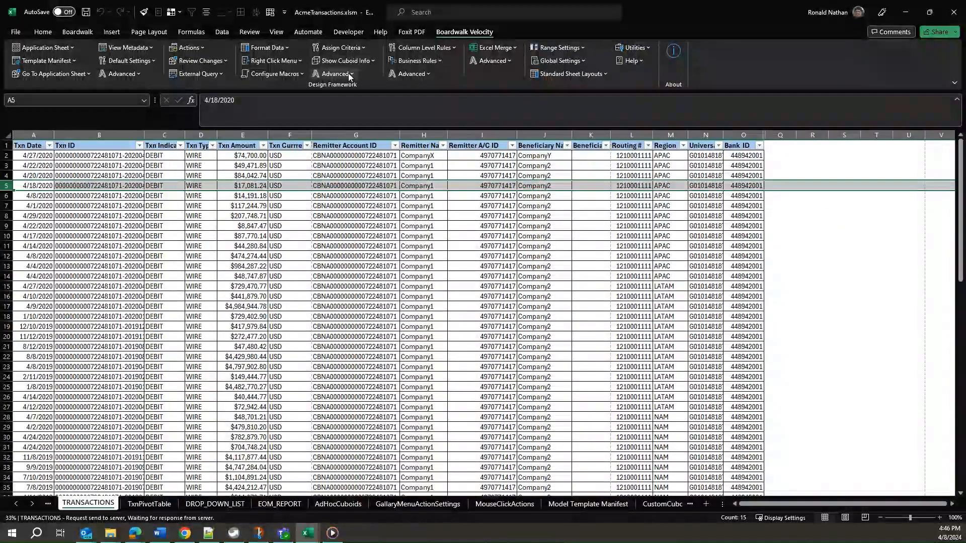
- Set the copy row behaviour of the TRANSACTIONS cuboid to Copy only Formulas
click(348, 73)
mouse_move(348, 86)
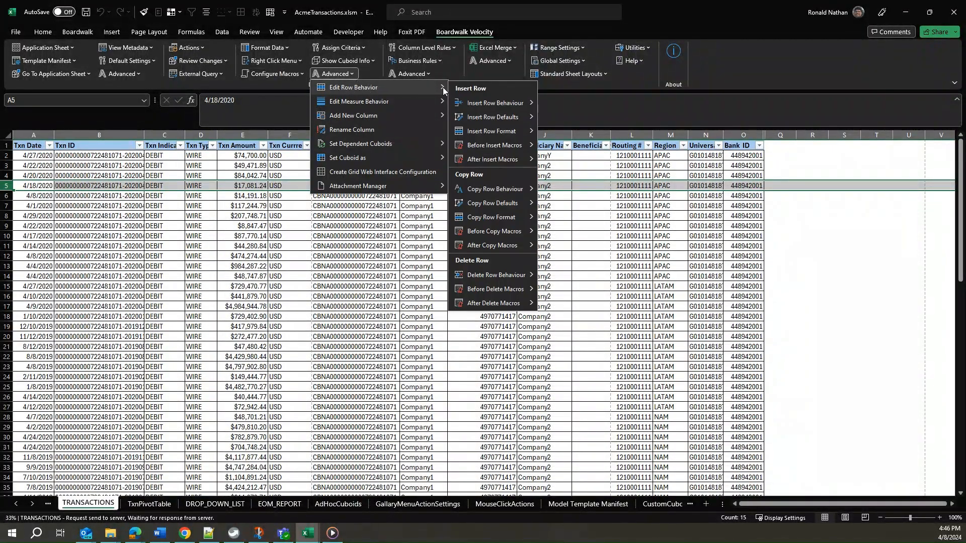
mouse_move(512, 189)
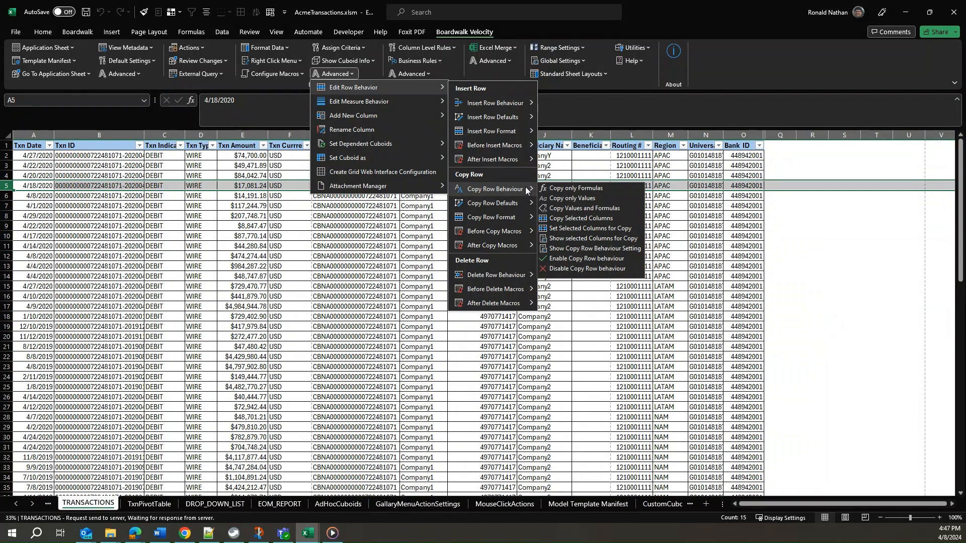
click(575, 188)
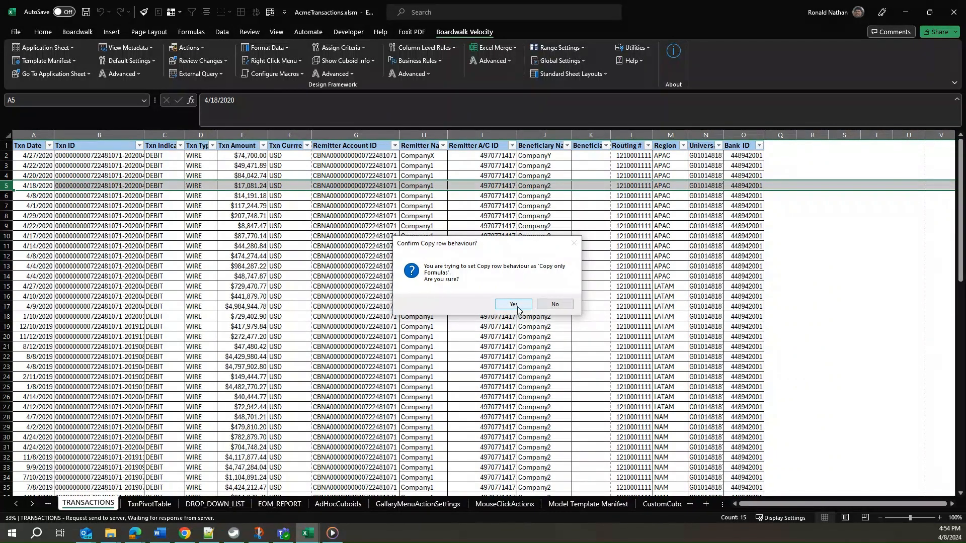
click(514, 304)
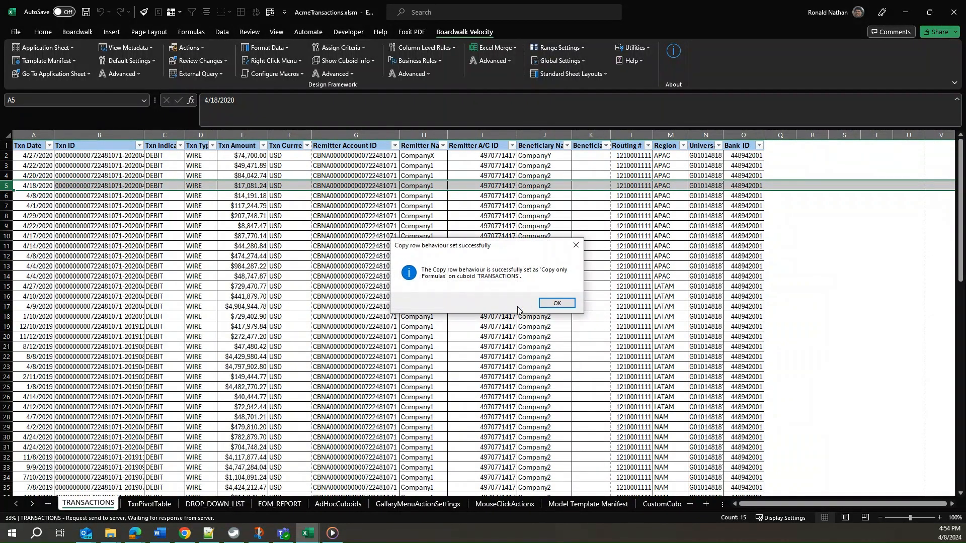
click(570, 305)
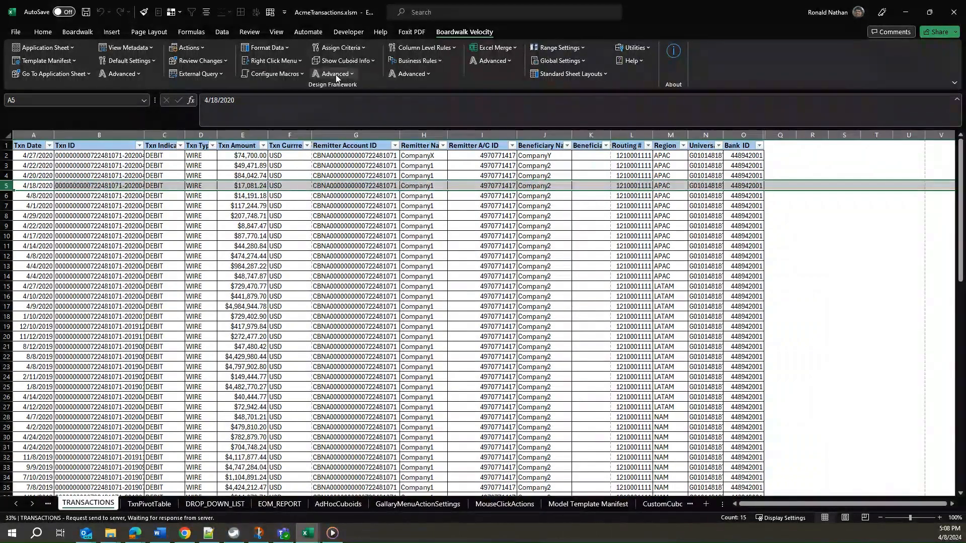
- Enable the Copy only Formulas copy row behaviour for the TRANSACTIONS cuboid
click(336, 75)
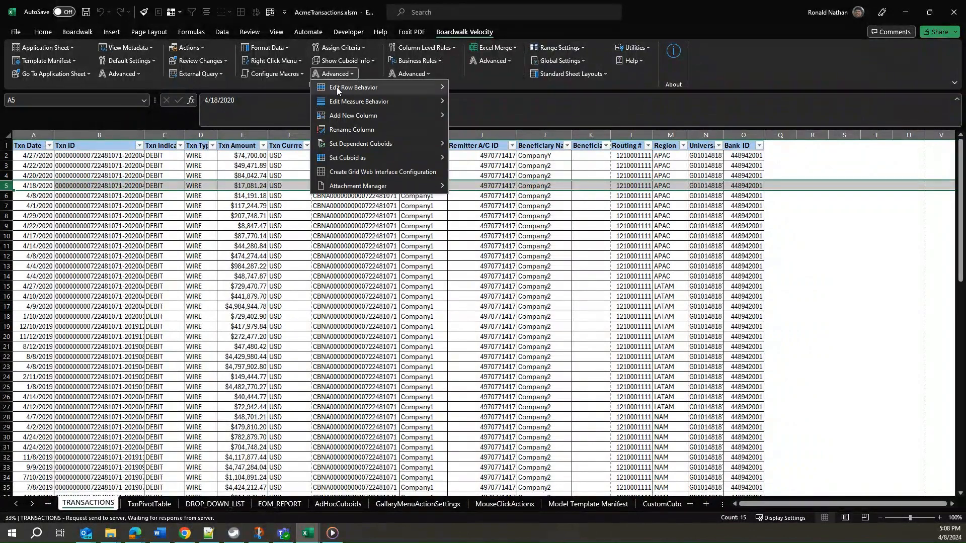
mouse_move(371, 86)
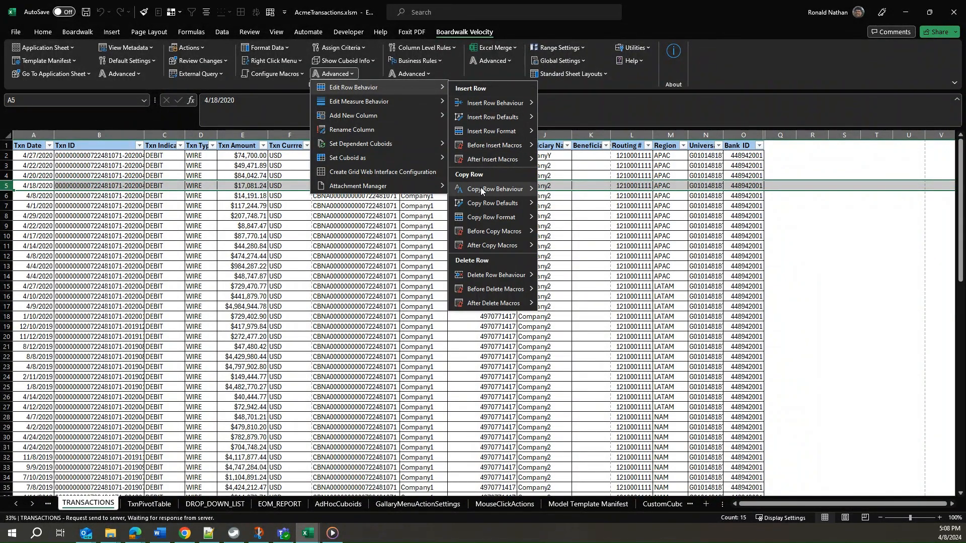
mouse_move(482, 190)
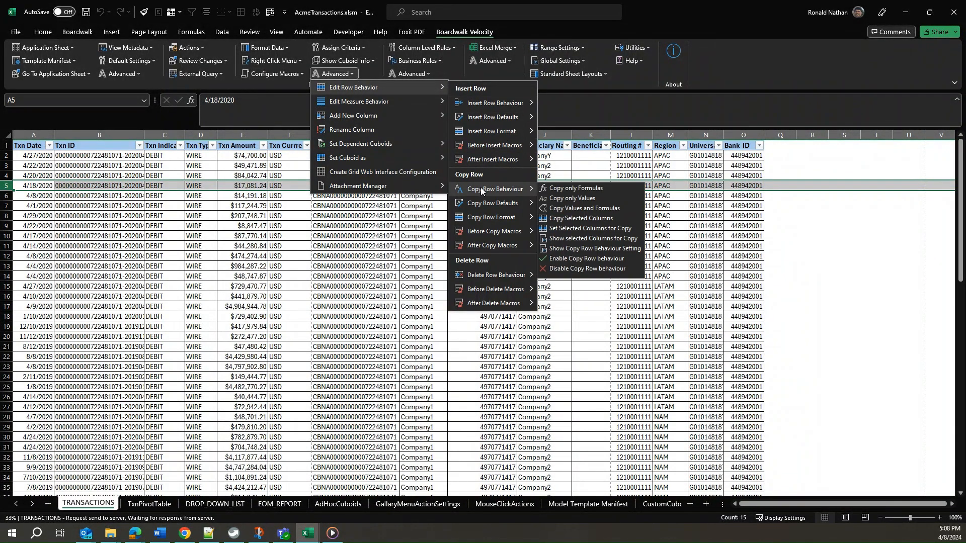
click(570, 259)
click(508, 303)
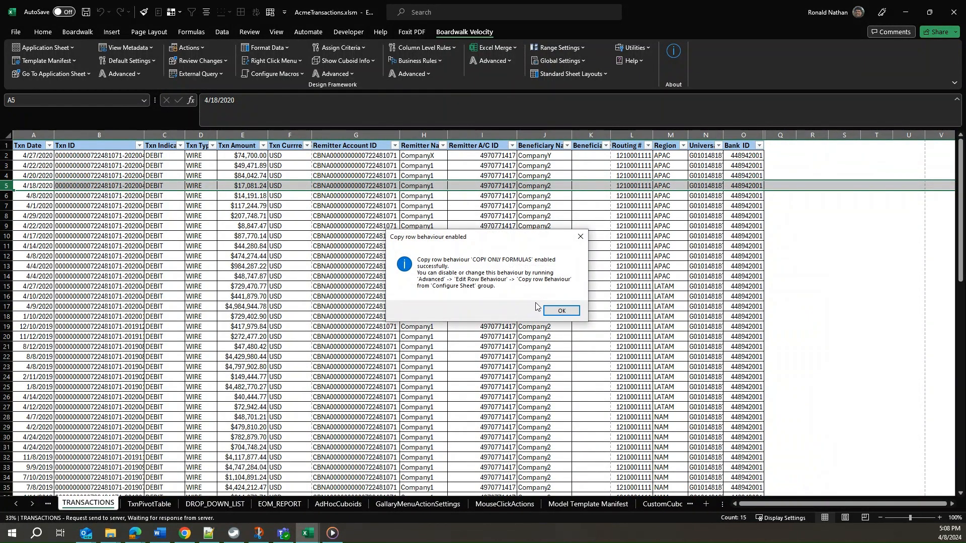
click(569, 315)
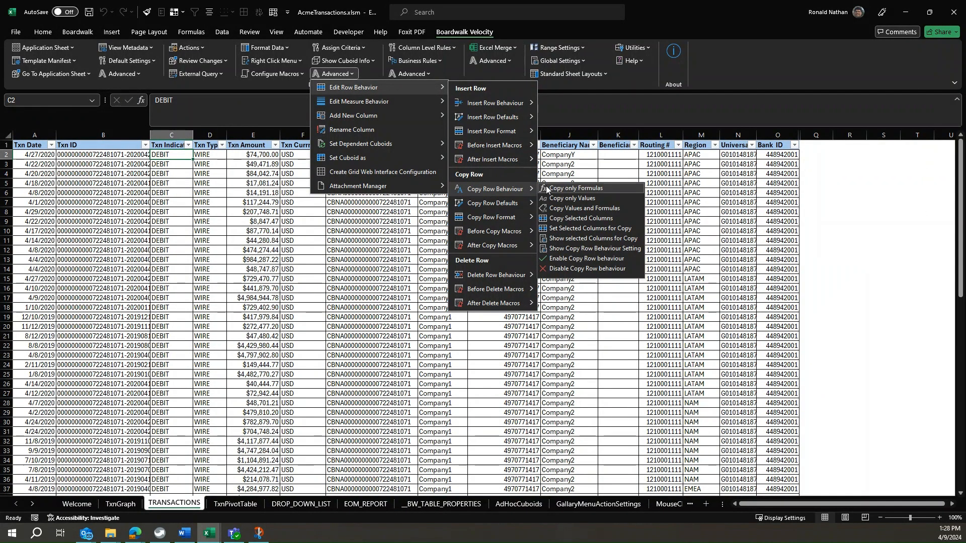
- Set the copy row behaviour of the TRANSACTIONS cuboid to Copy Selected Columns
click(575, 219)
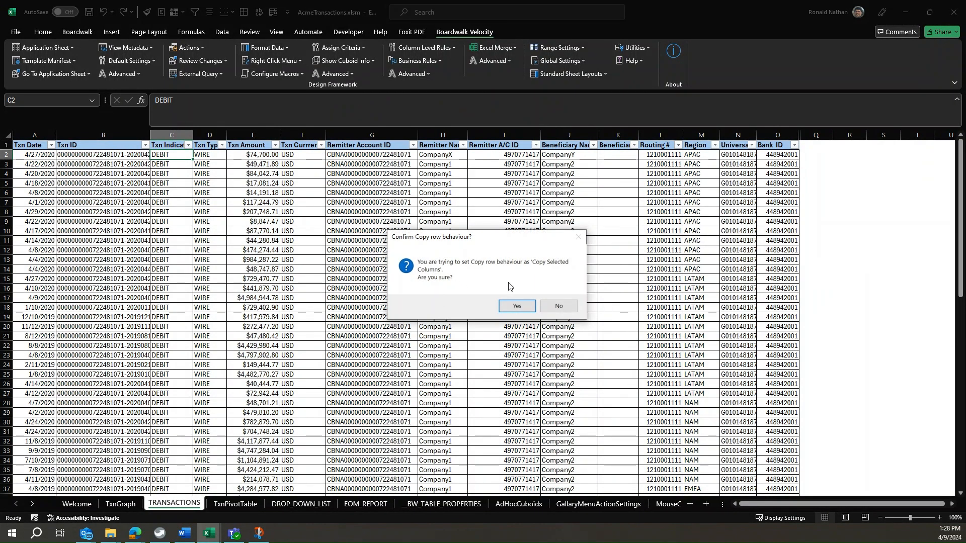
click(525, 311)
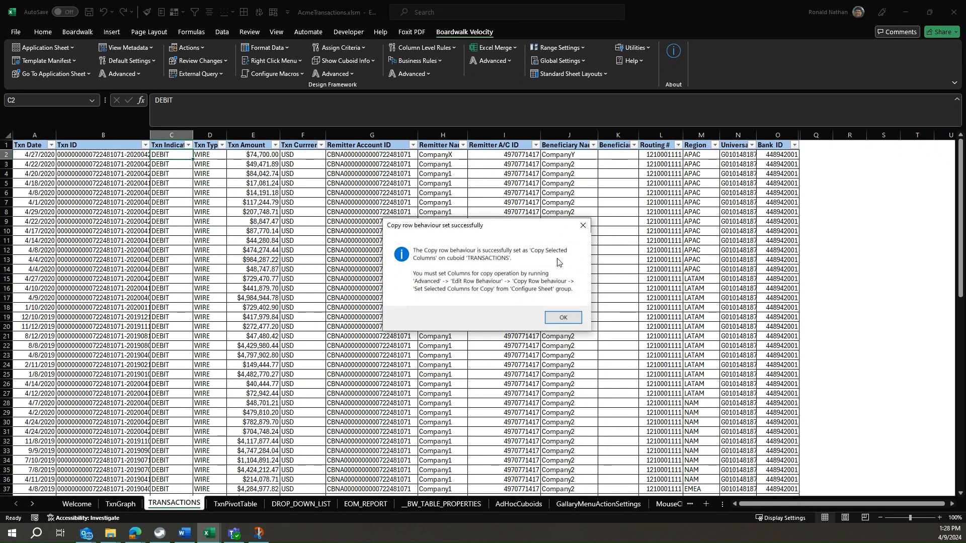
click(574, 318)
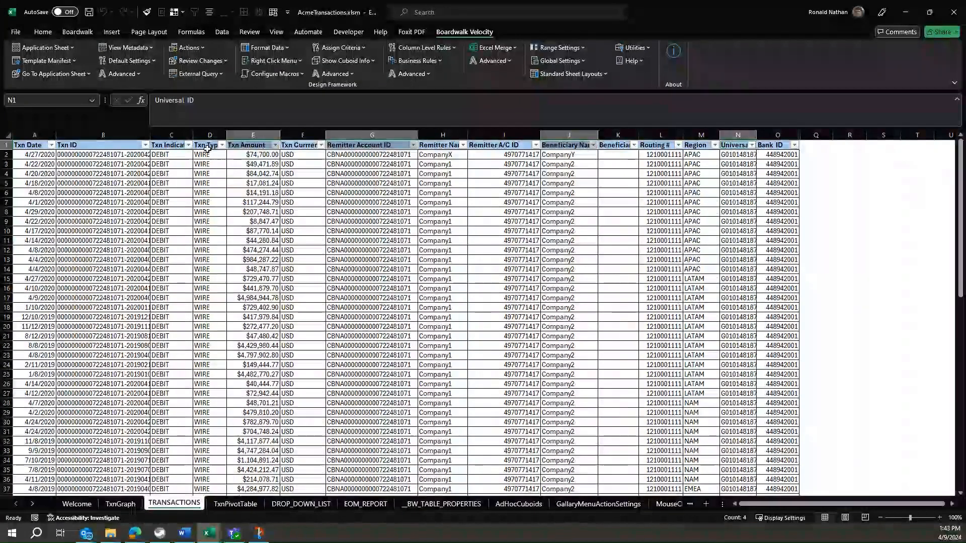
- Set the Txn Type, Remitter Name and Beneficiary Name columns as the selected columns for the row copy operation
click(207, 148)
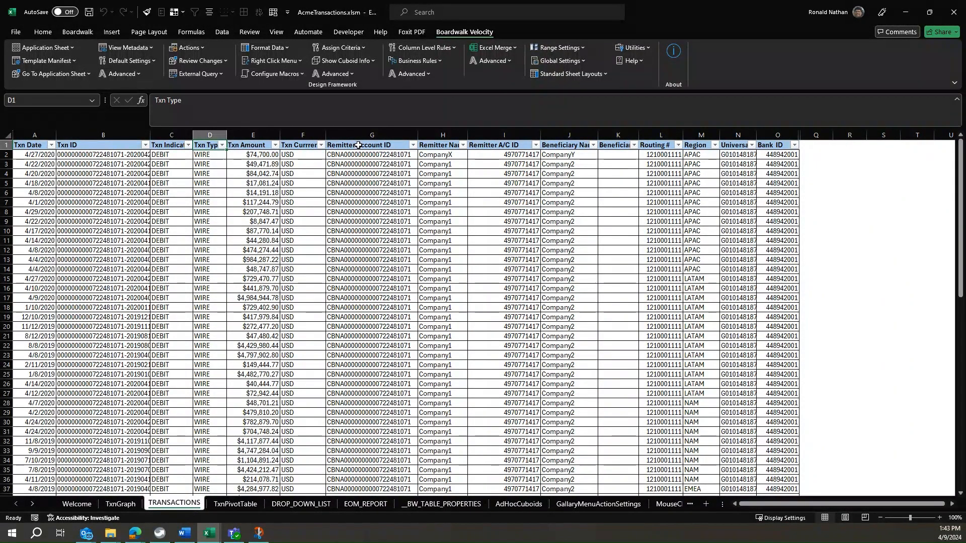
ctrl+click(436, 144)
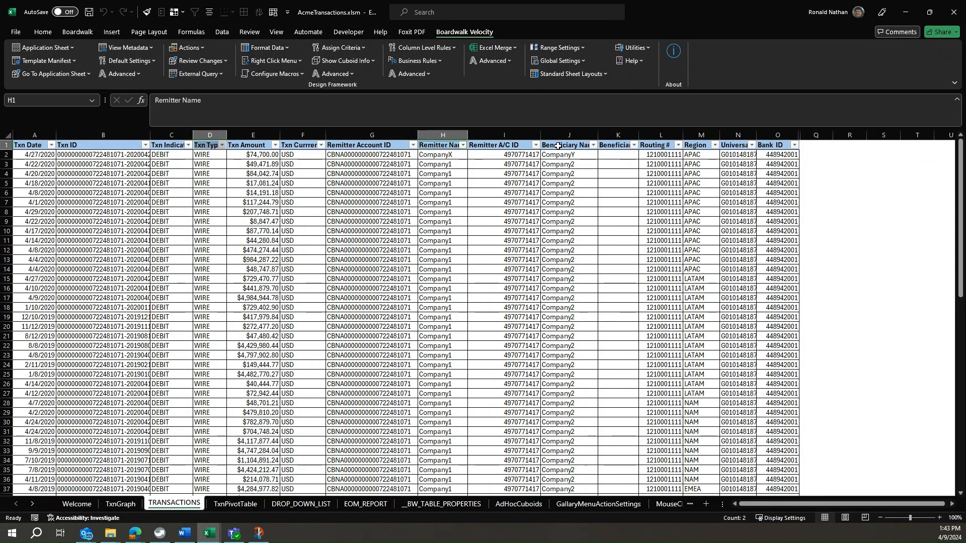
ctrl+click(568, 145)
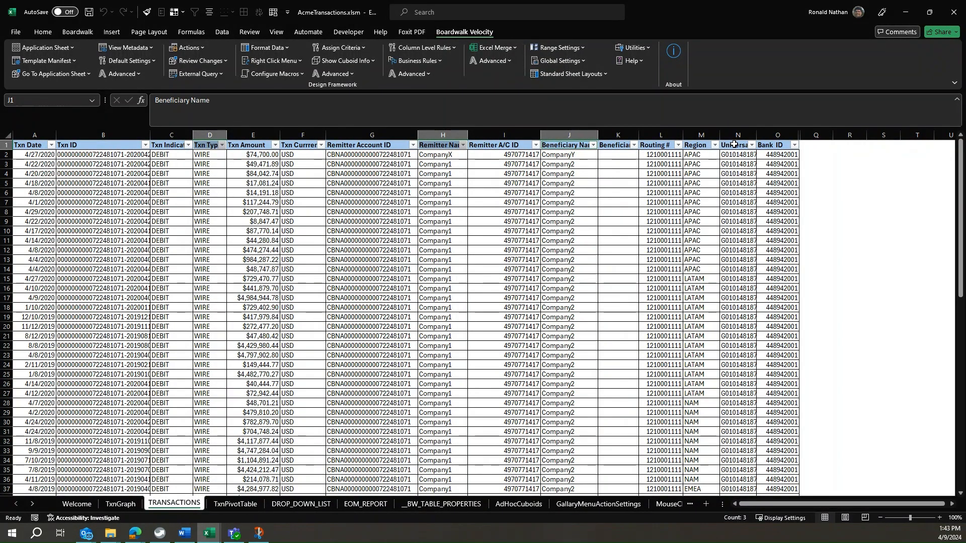
click(347, 73)
mouse_move(359, 87)
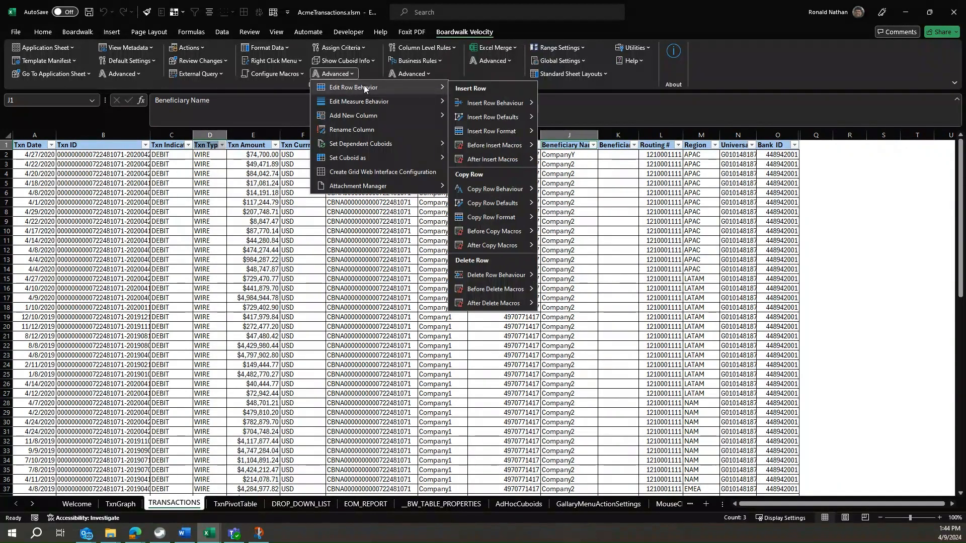
mouse_move(503, 187)
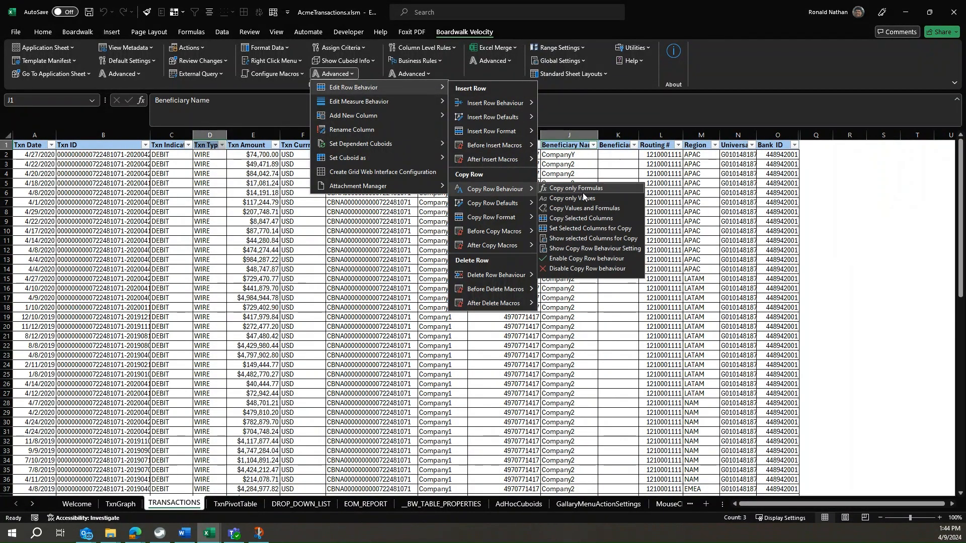
click(582, 229)
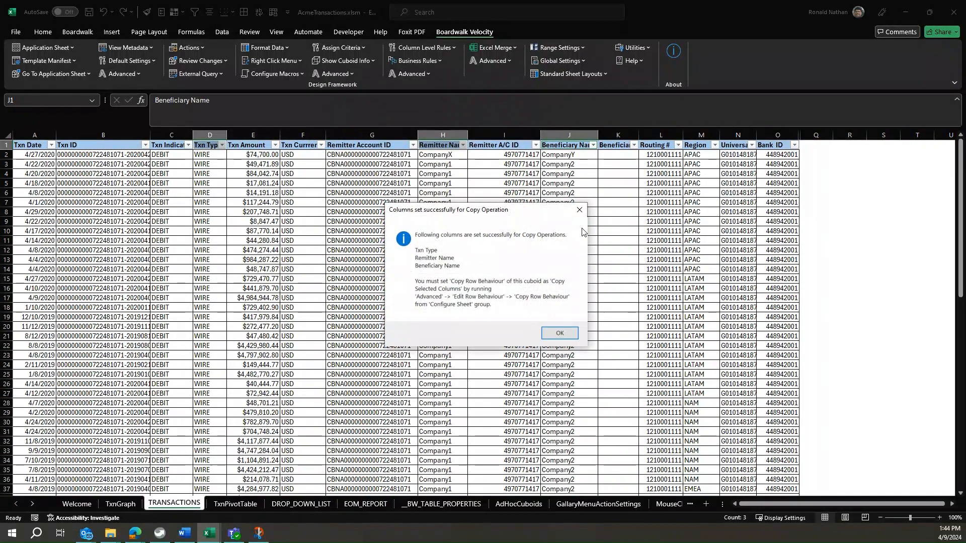
click(566, 336)
click(566, 335)
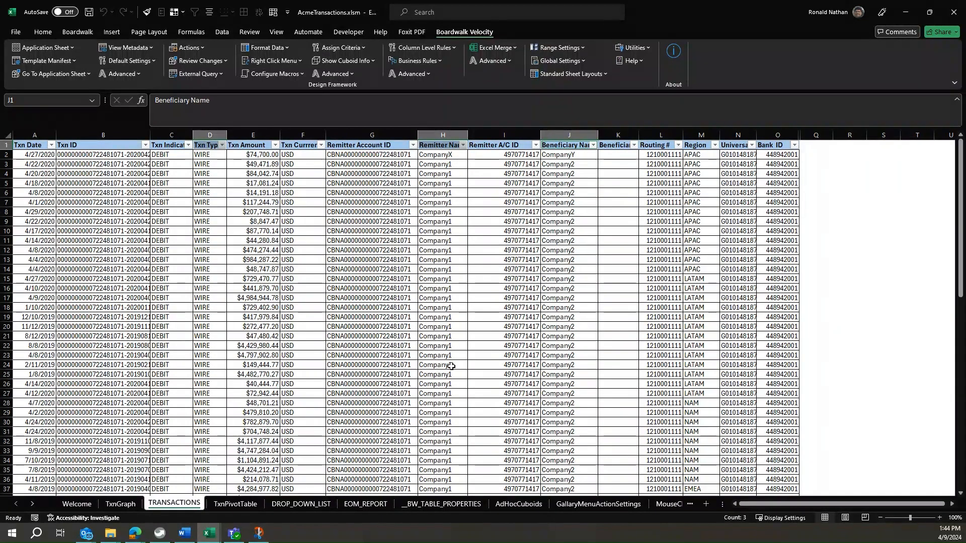
- Check which columns are set for copy operations on the TRANSACTIONS cuboid
click(346, 74)
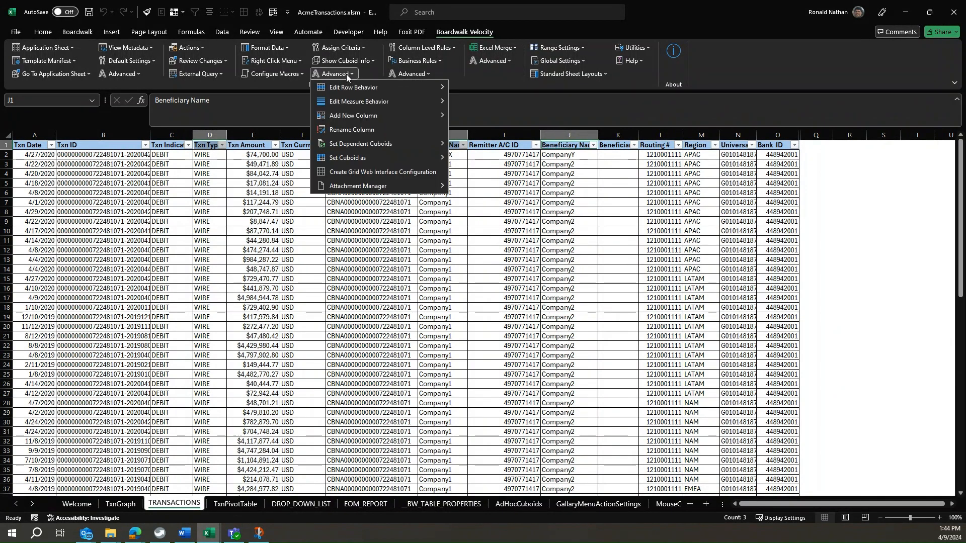
mouse_move(346, 92)
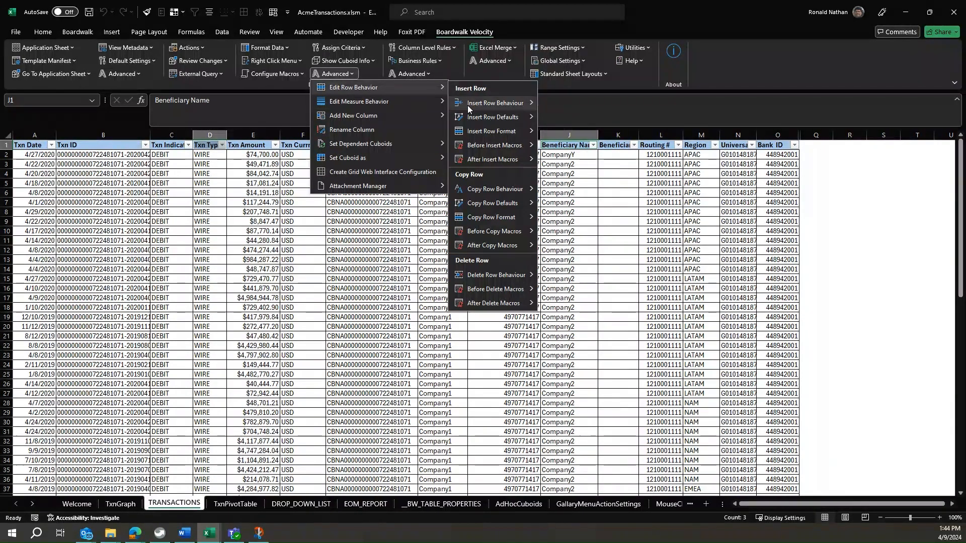
mouse_move(473, 192)
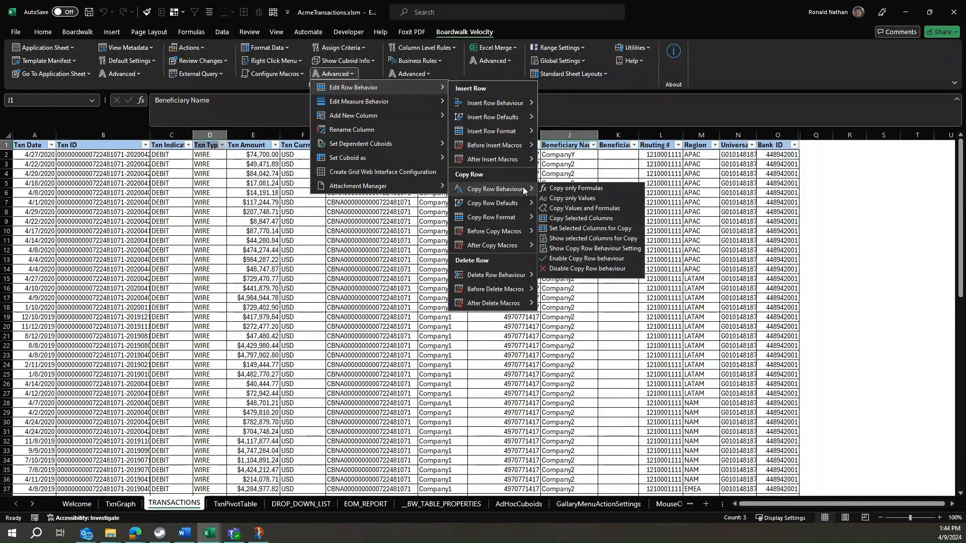
click(566, 239)
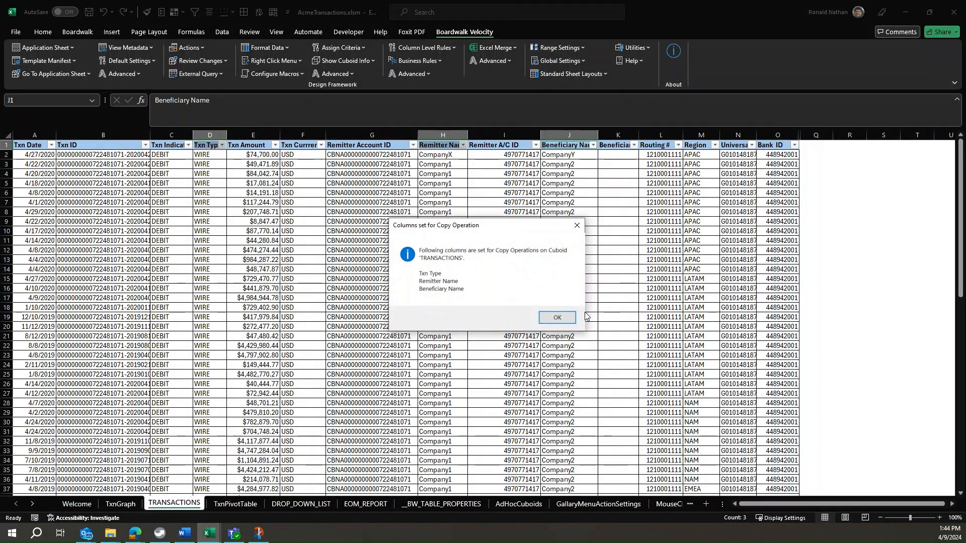
click(556, 317)
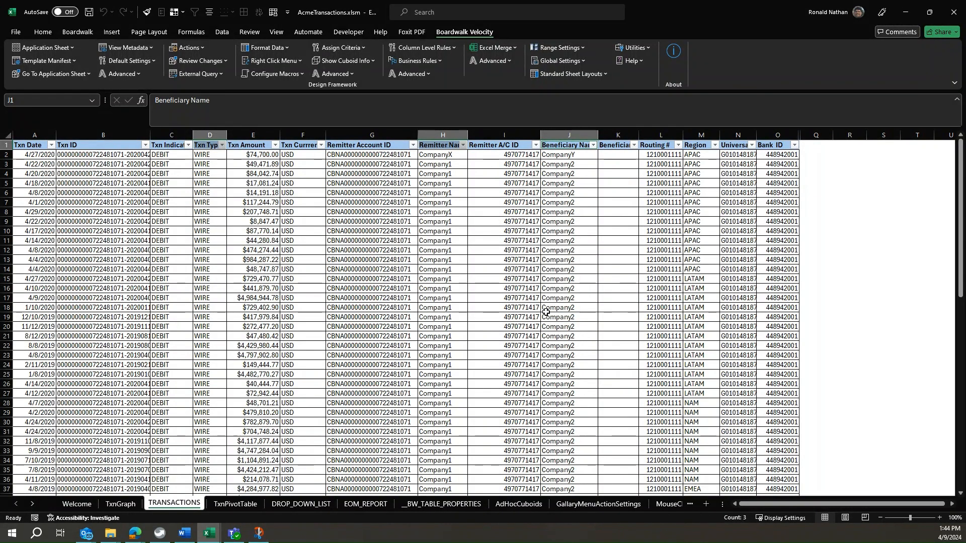
- Check the current copy row behaviour setting of the TRANSACTIONS cuboid
click(333, 76)
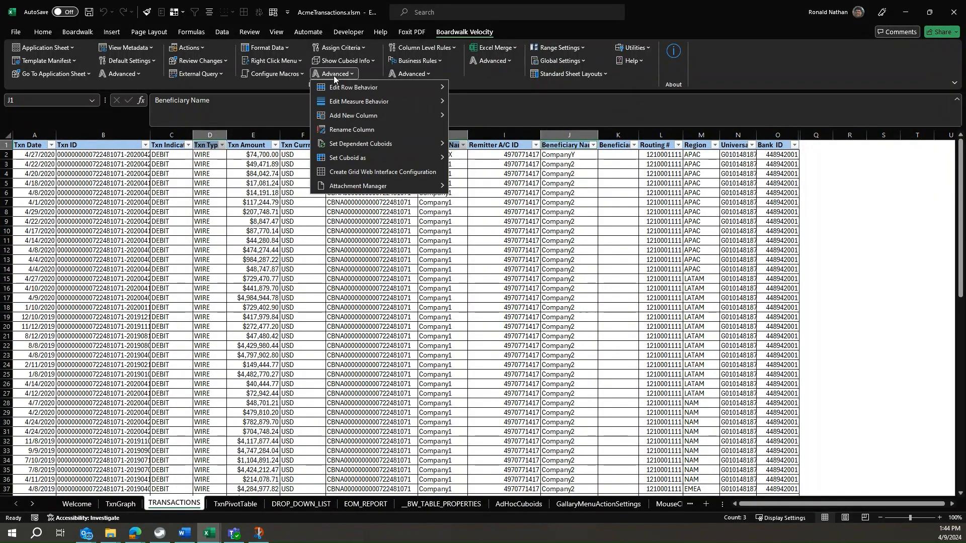
mouse_move(382, 88)
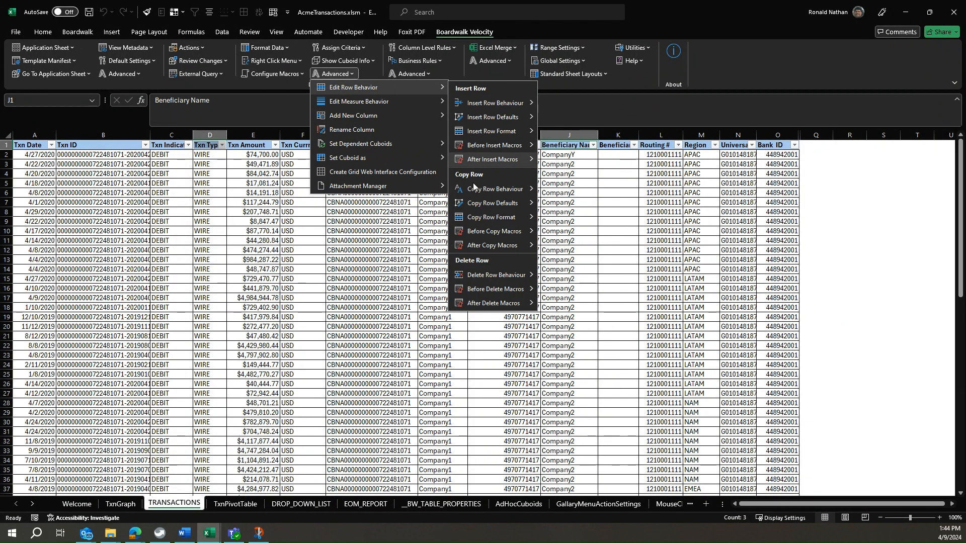
mouse_move(503, 189)
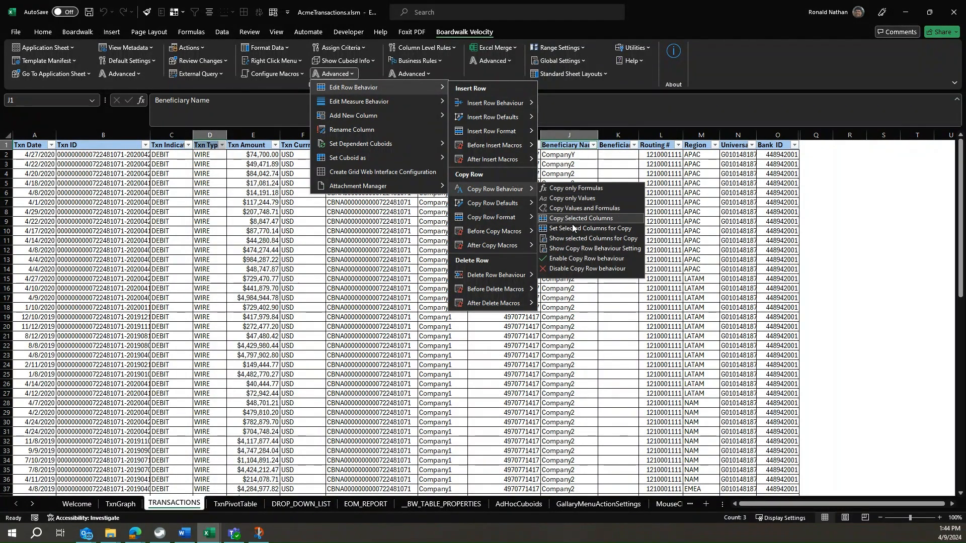
click(568, 248)
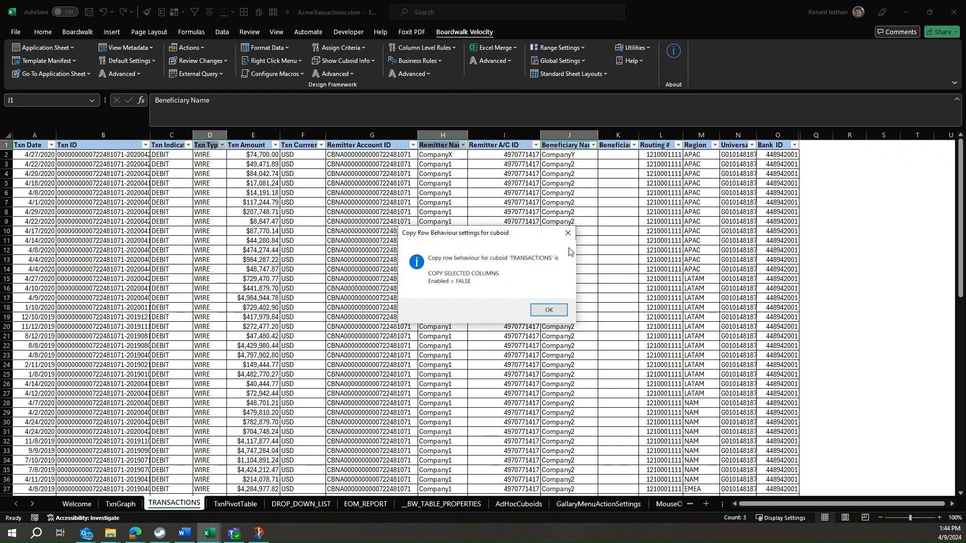
click(550, 311)
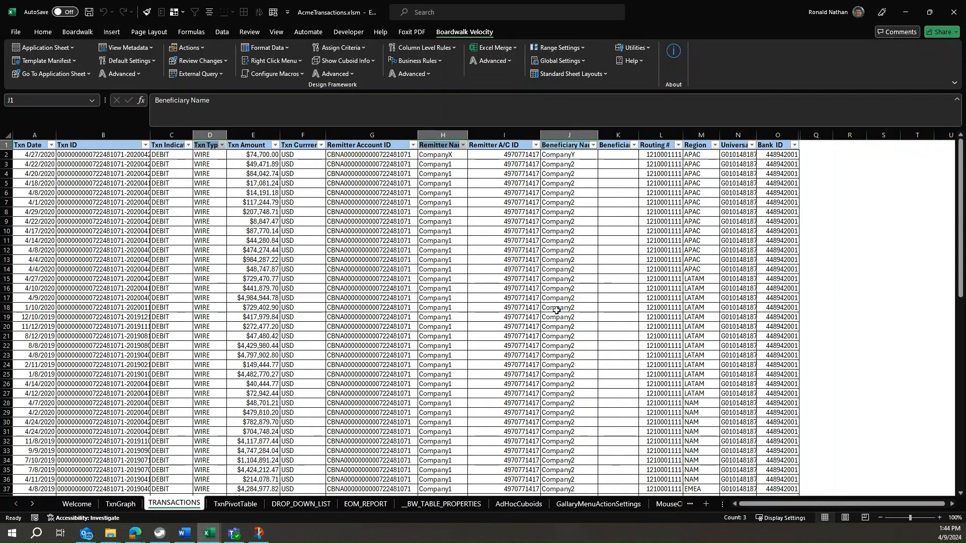
- Enable the Copy Selected Columns copy row behaviour for the TRANSACTIONS cuboid
click(342, 73)
mouse_move(341, 89)
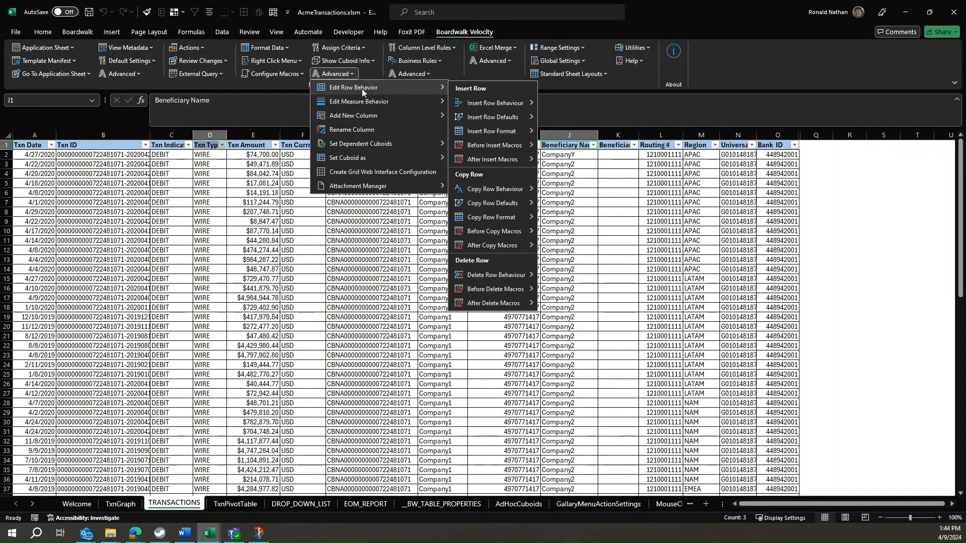
mouse_move(491, 188)
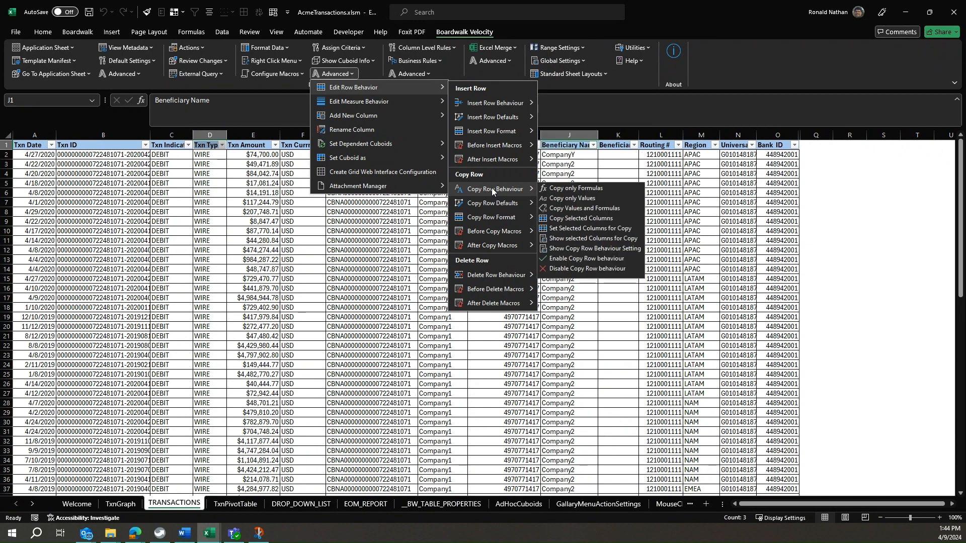
click(580, 259)
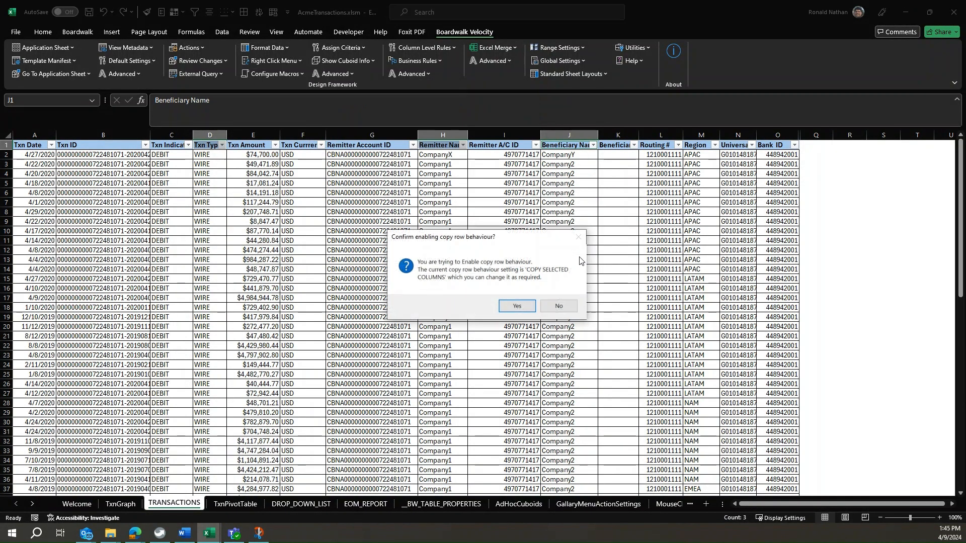
click(529, 305)
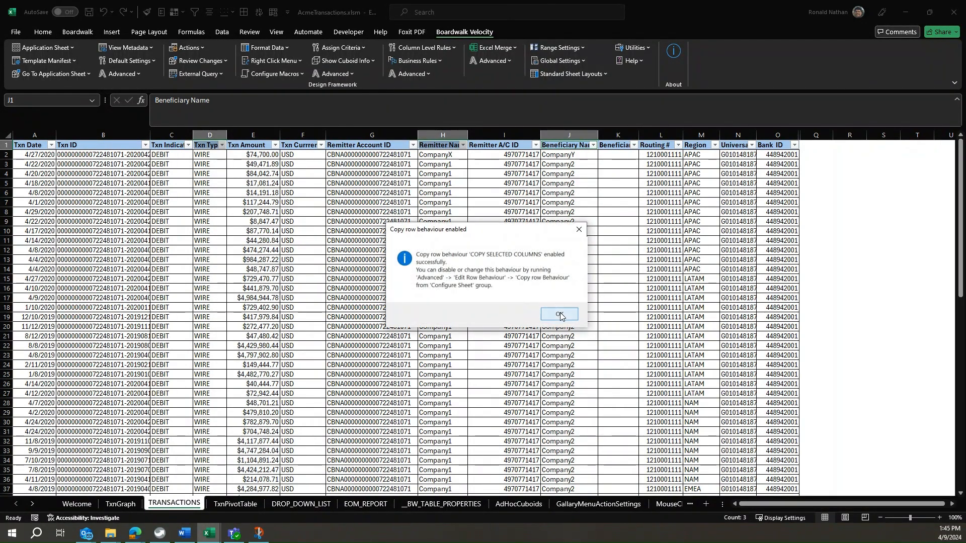
click(559, 313)
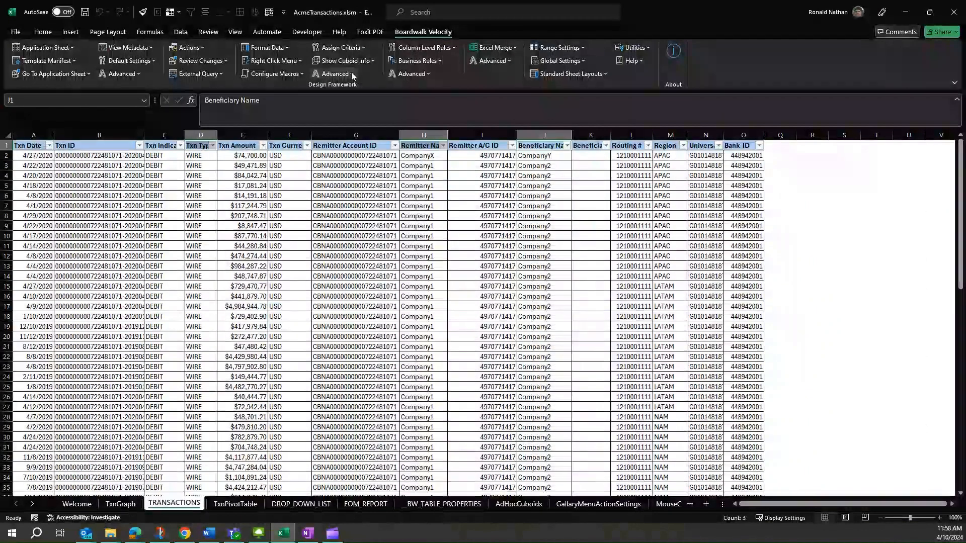
- Set the default copy values of the TRANSACTIONS cuboid to Txn Type=Wire|Txn Currency=USD
click(351, 73)
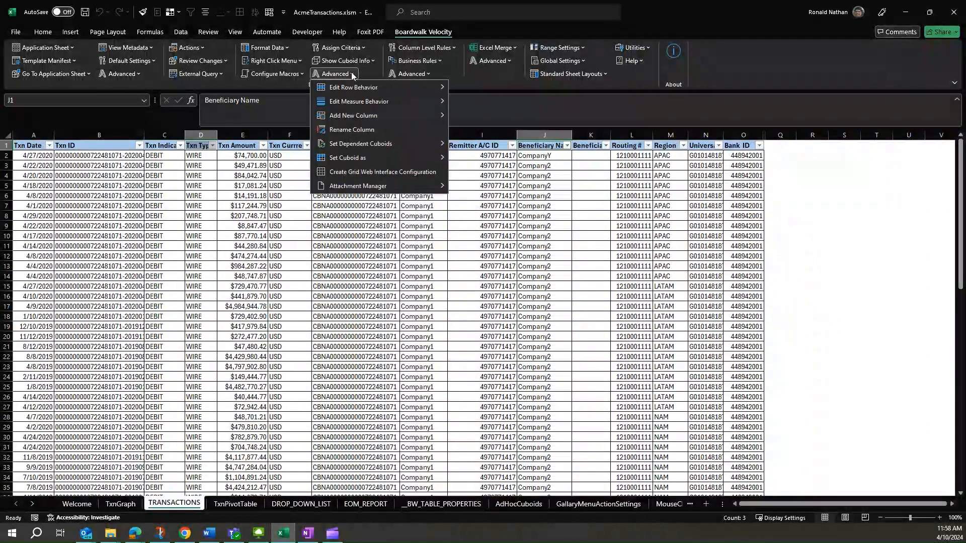
mouse_move(351, 89)
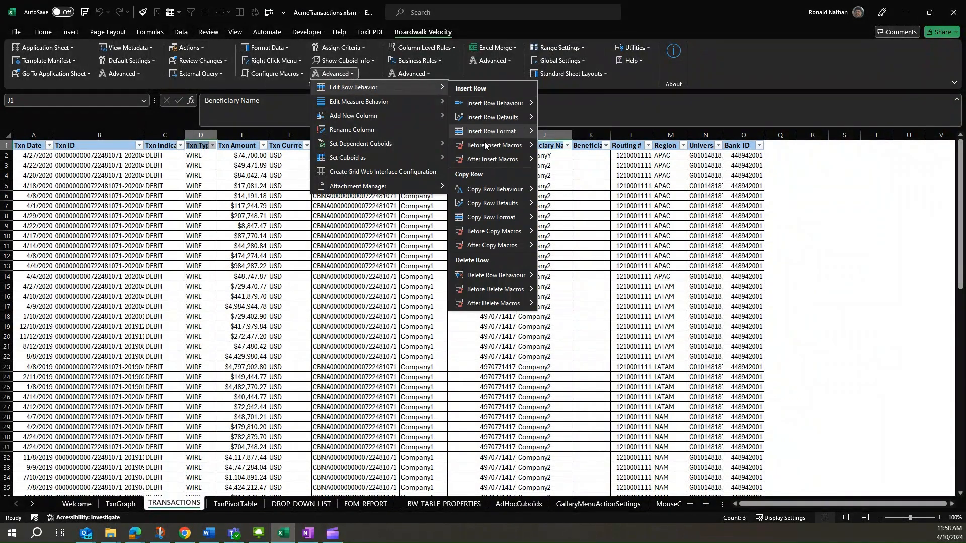
mouse_move(483, 205)
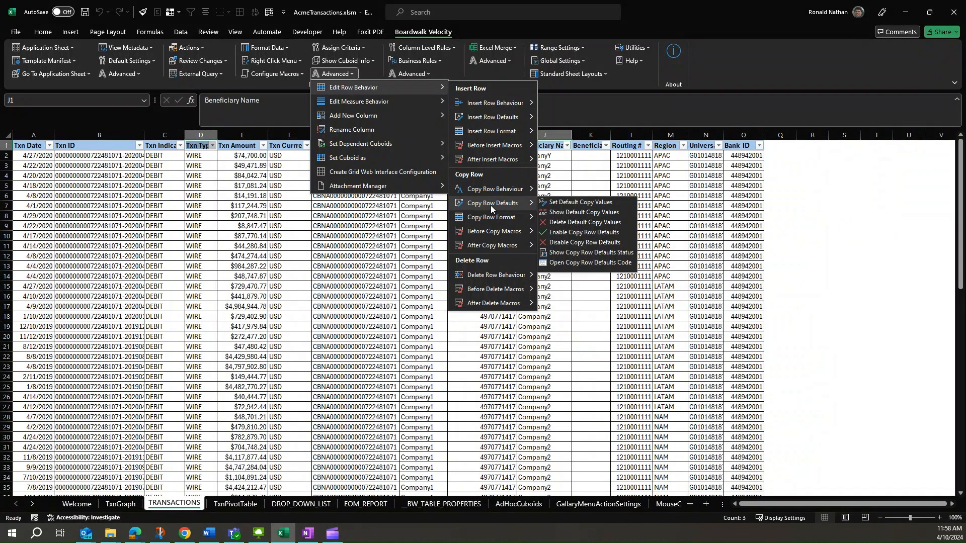
click(490, 206)
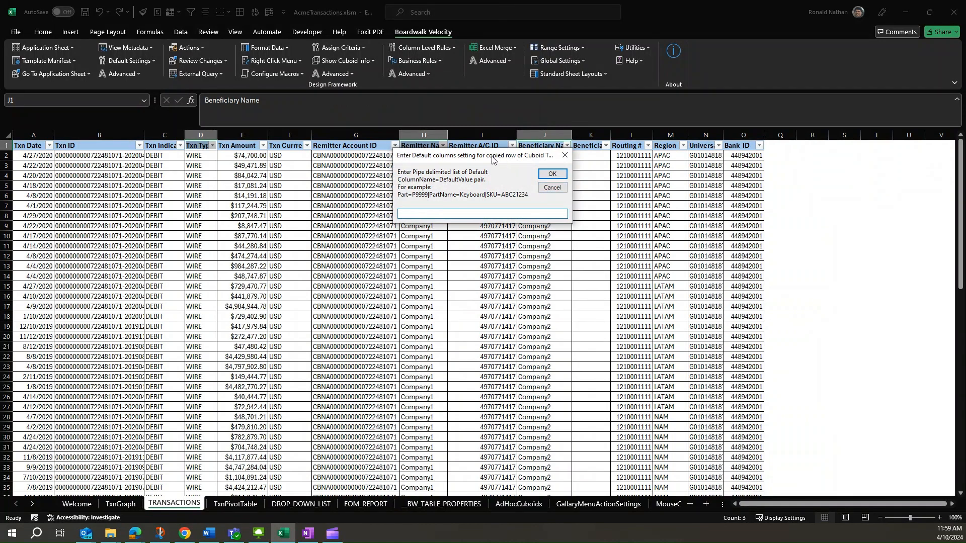
drag(492, 158, 515, 208)
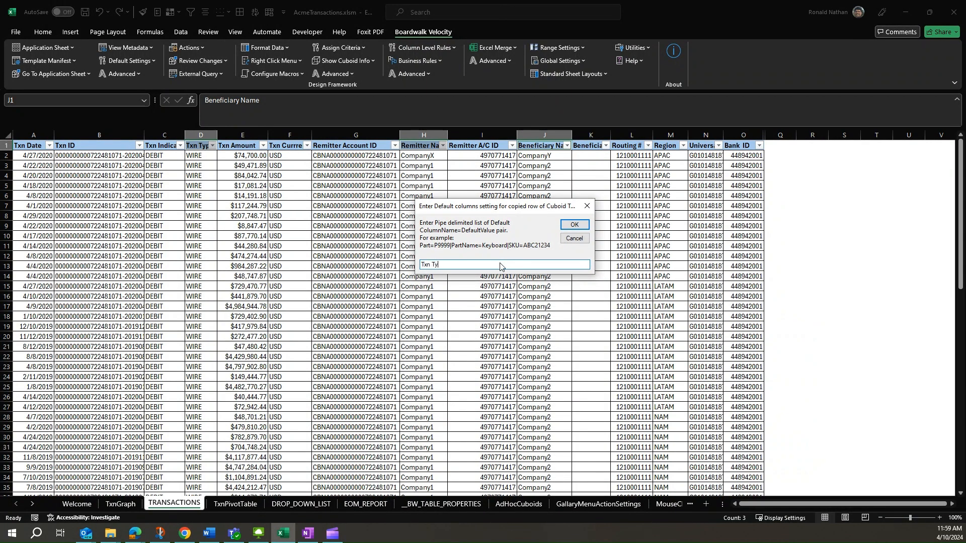
text(=Wire|Txn Currency=USD)
click(573, 224)
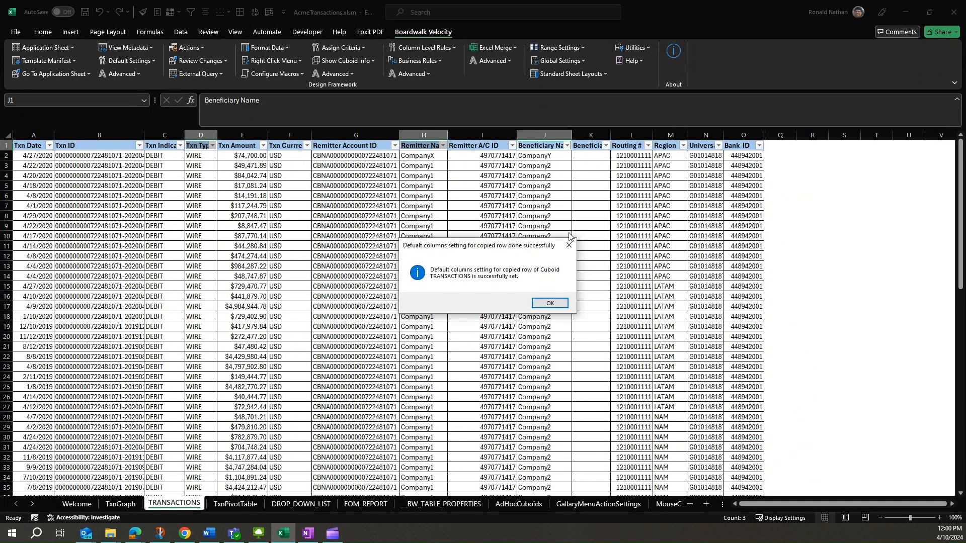
click(550, 304)
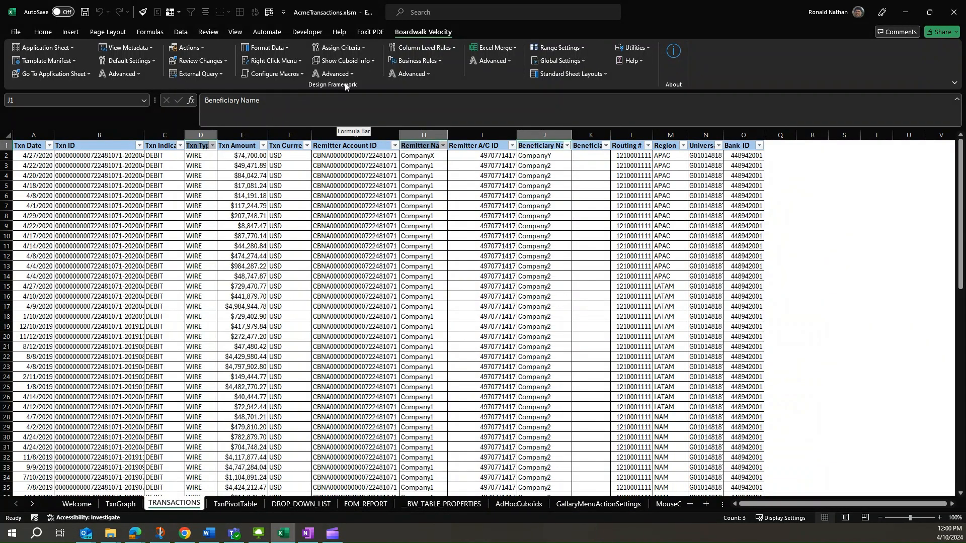
- Check the default column values set for copied rows of the TRANSACTIONS cuboid
click(334, 73)
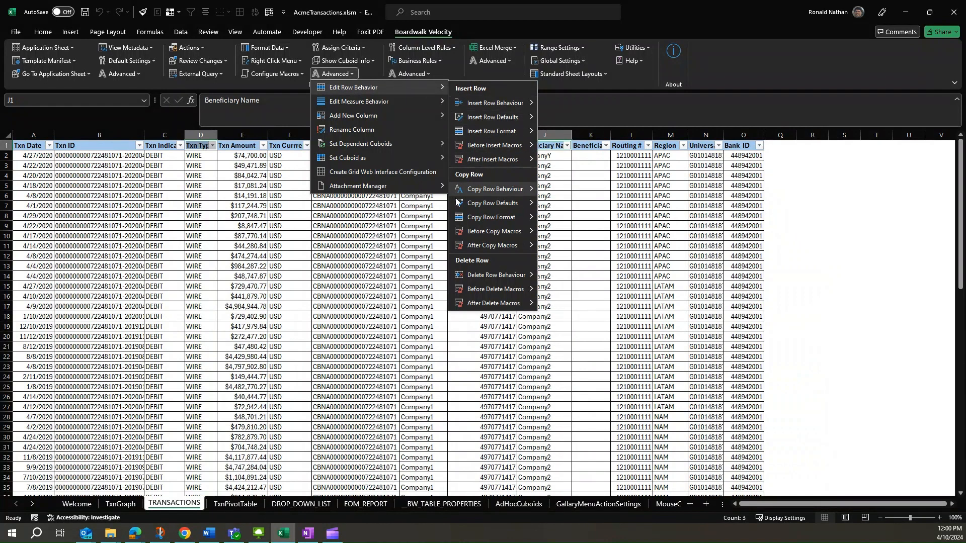
mouse_move(461, 205)
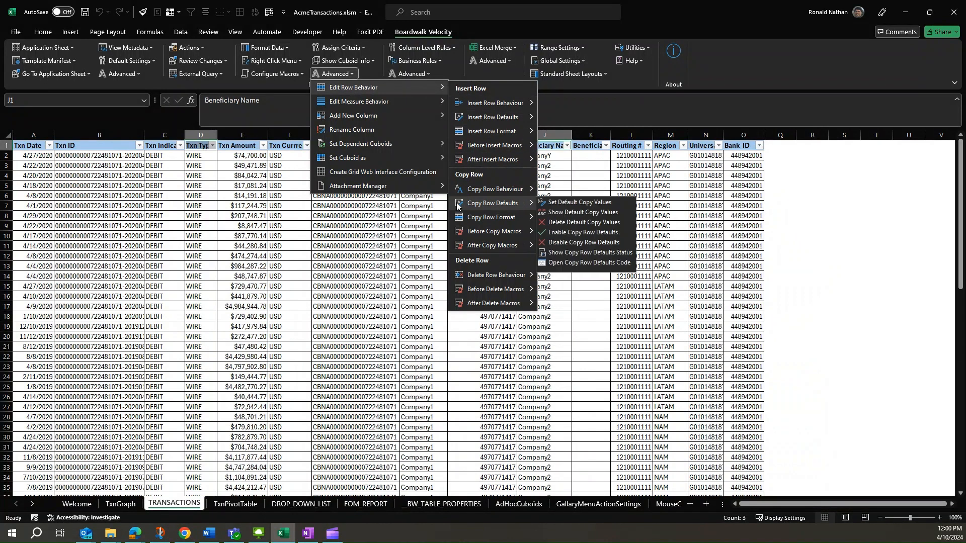
click(610, 214)
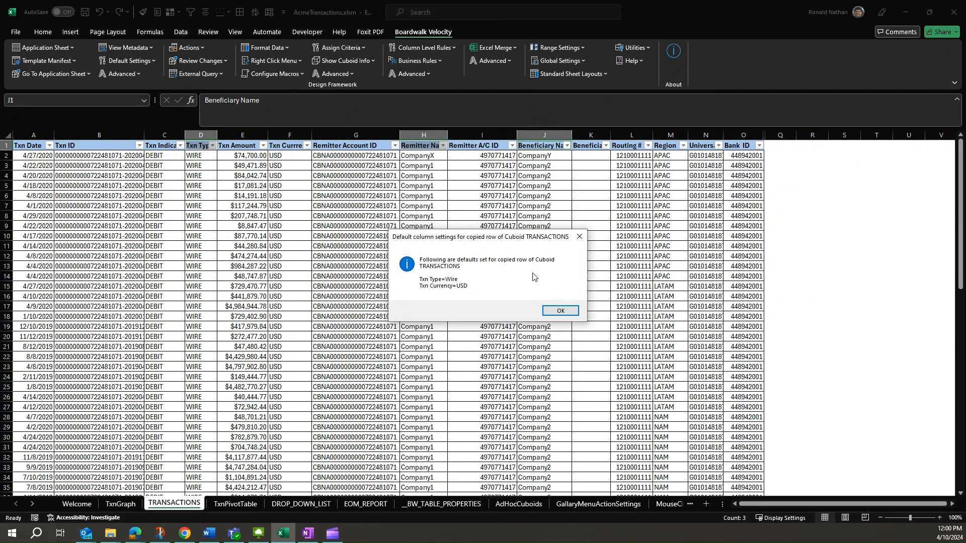
click(560, 310)
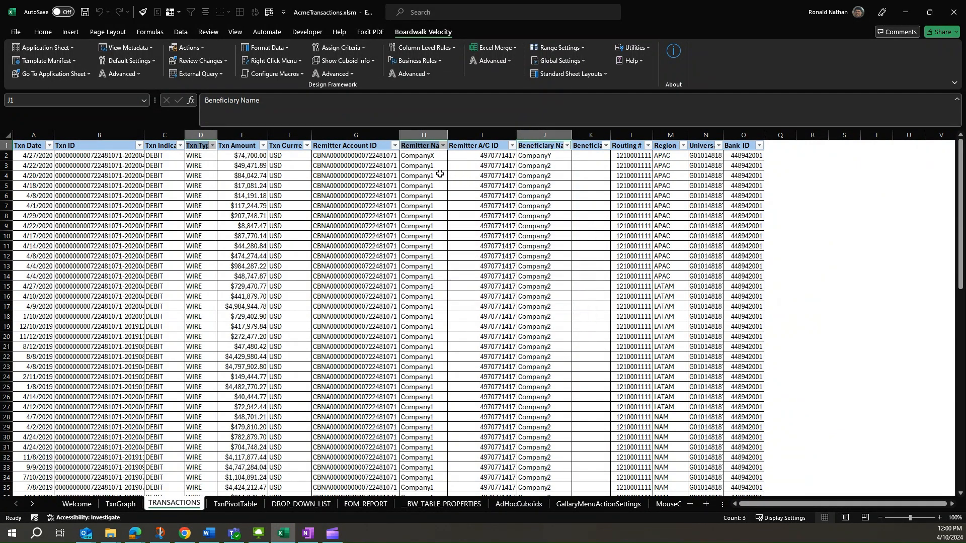
- Enable Copy Row Defaults for the TRANSACTIONS cuboid and confirm the change
click(324, 74)
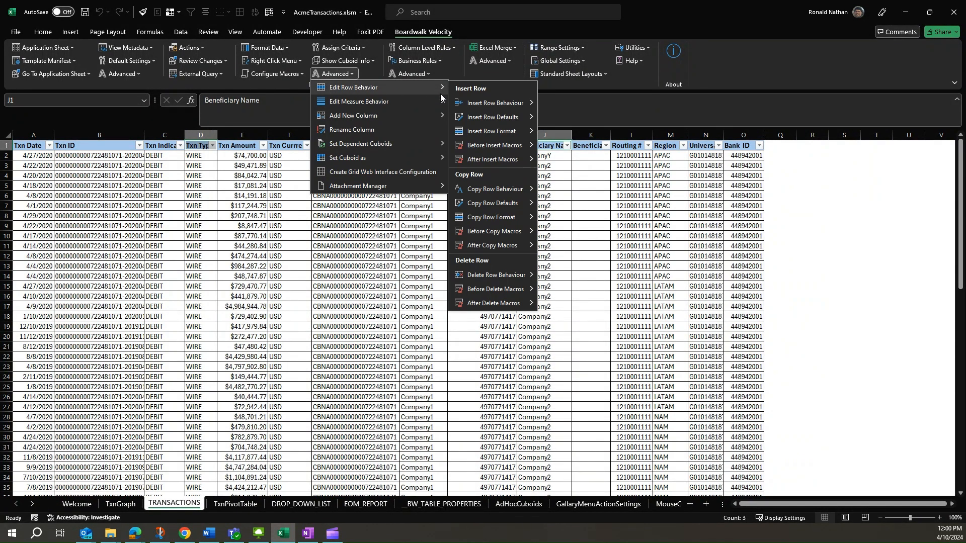
mouse_move(473, 203)
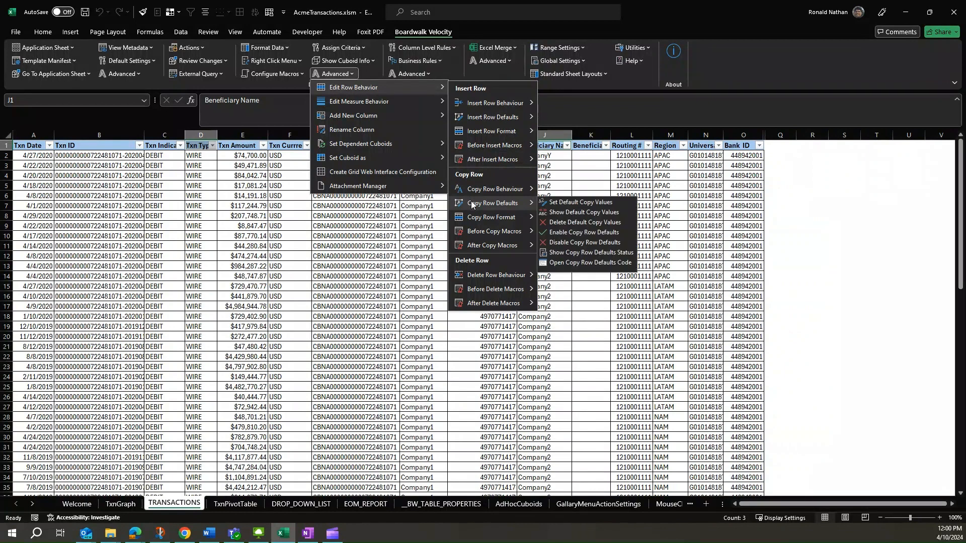
click(599, 233)
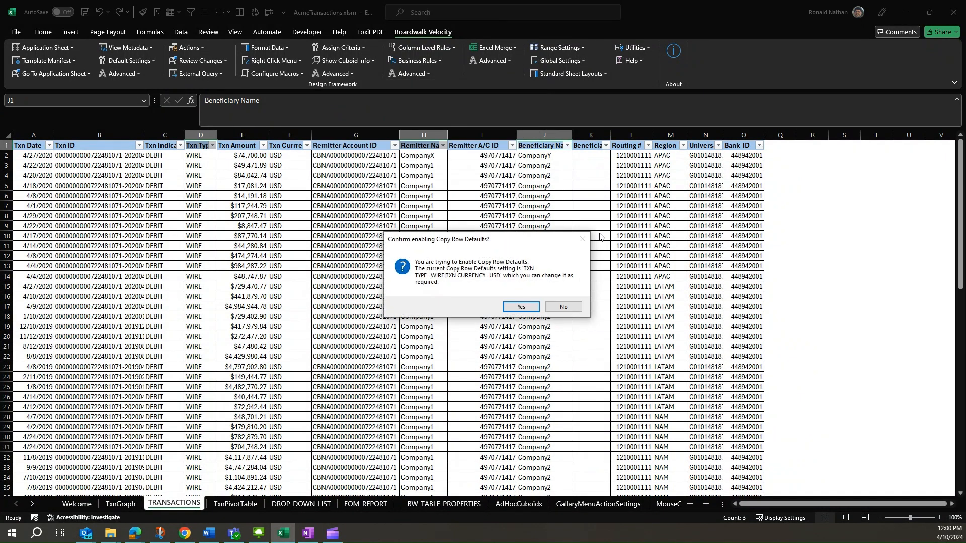
click(534, 313)
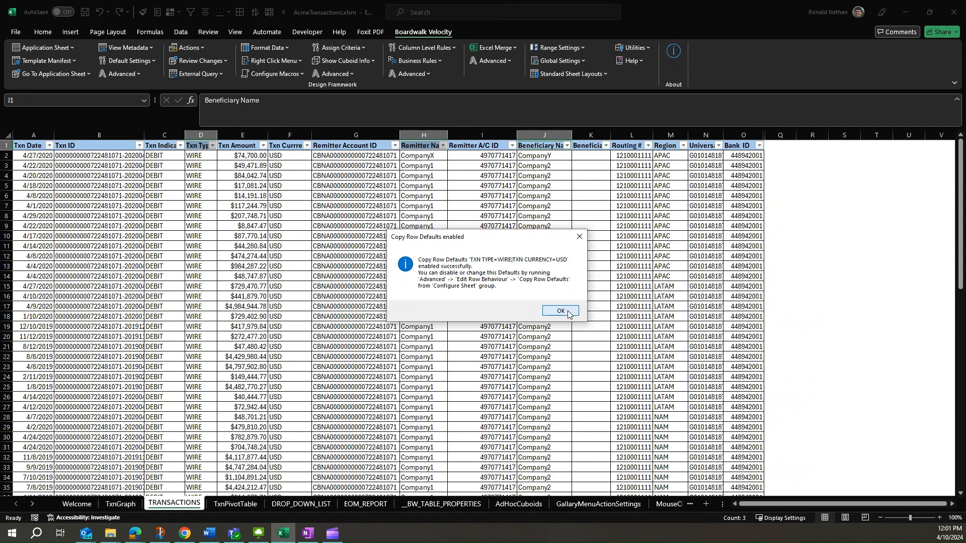
click(567, 310)
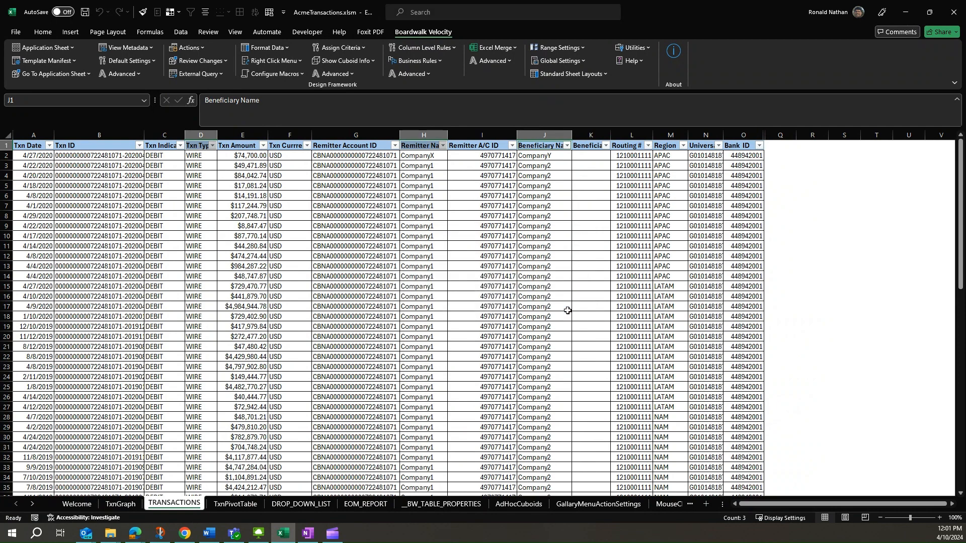
- Check the Copy Row Defaults status of the TRANSACTIONS cuboid
click(349, 73)
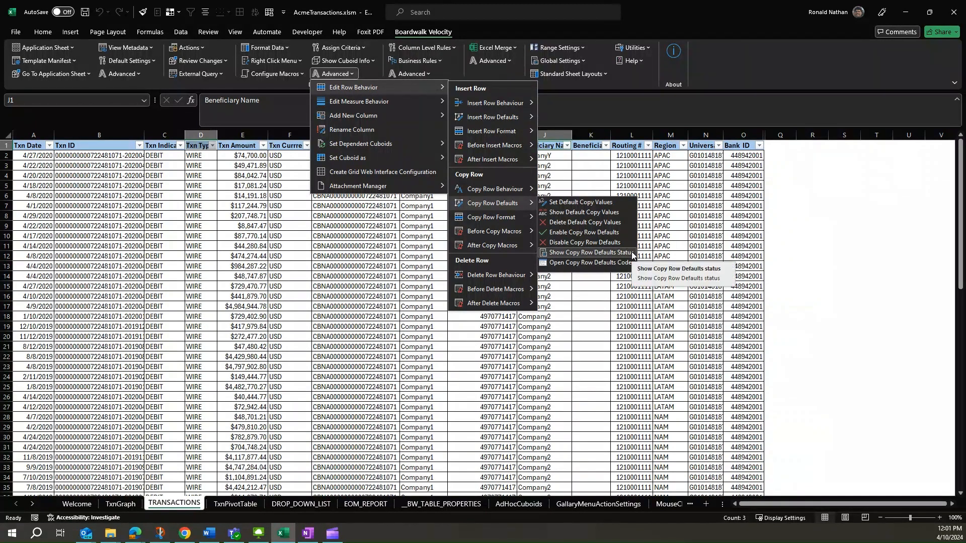
click(591, 252)
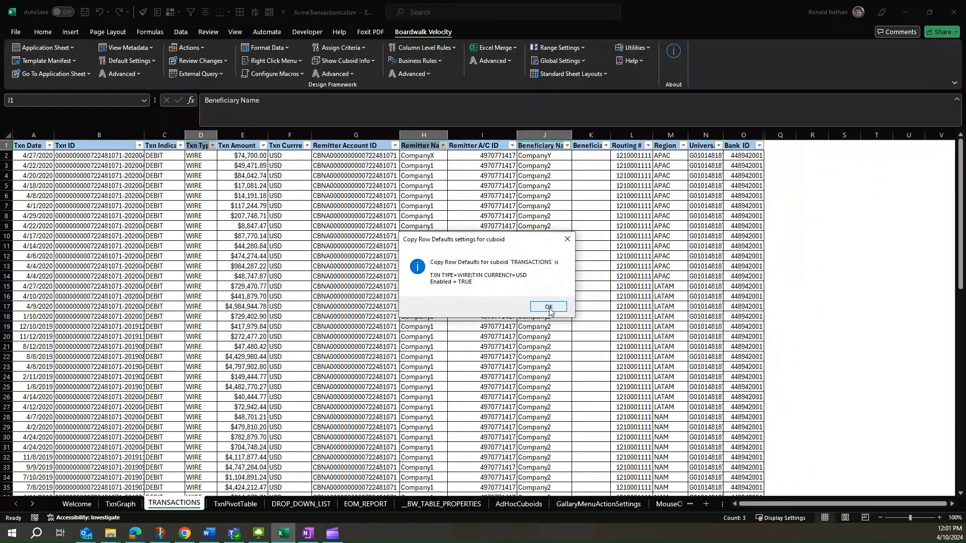
click(564, 310)
click(564, 310)
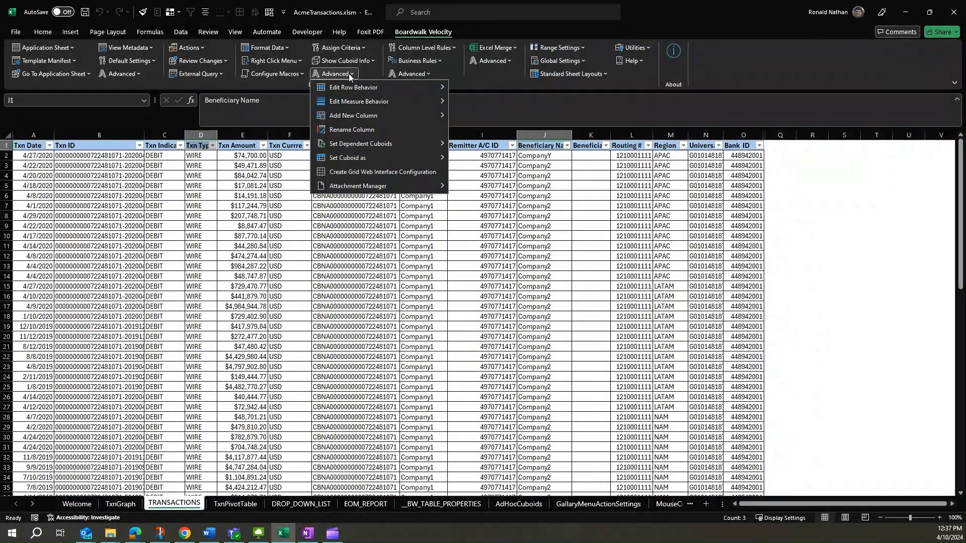
- Check the current Copy Row Format setting of the TRANSACTIONS cuboid
mouse_move(416, 86)
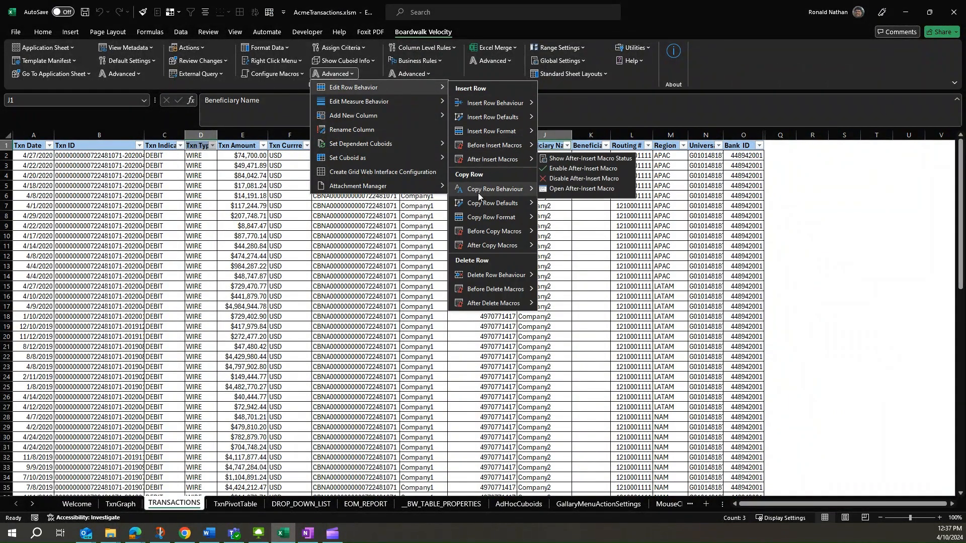
mouse_move(479, 219)
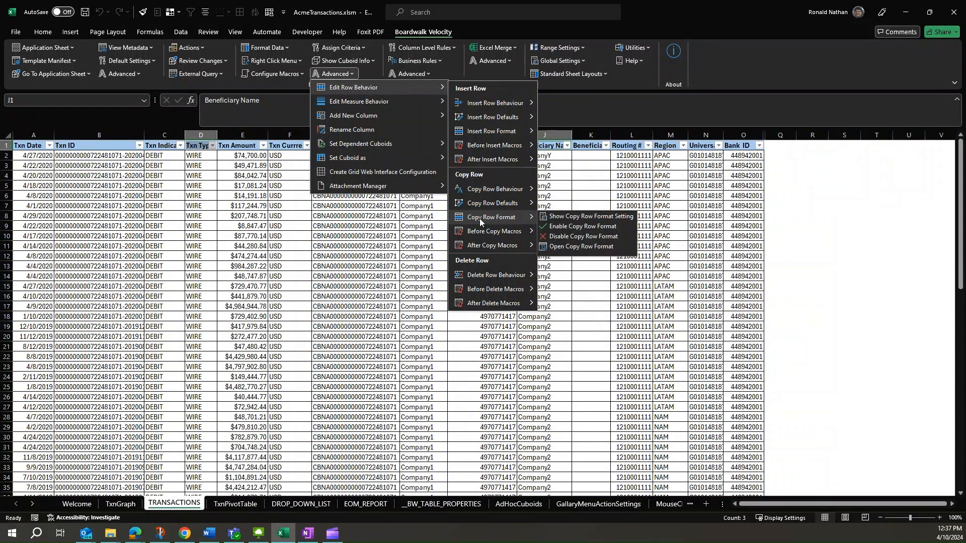
click(617, 216)
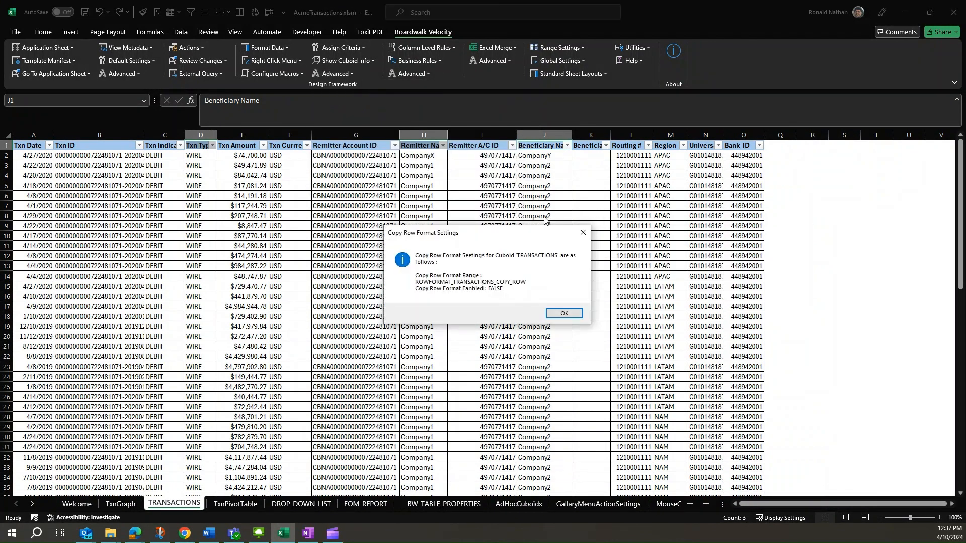
click(574, 317)
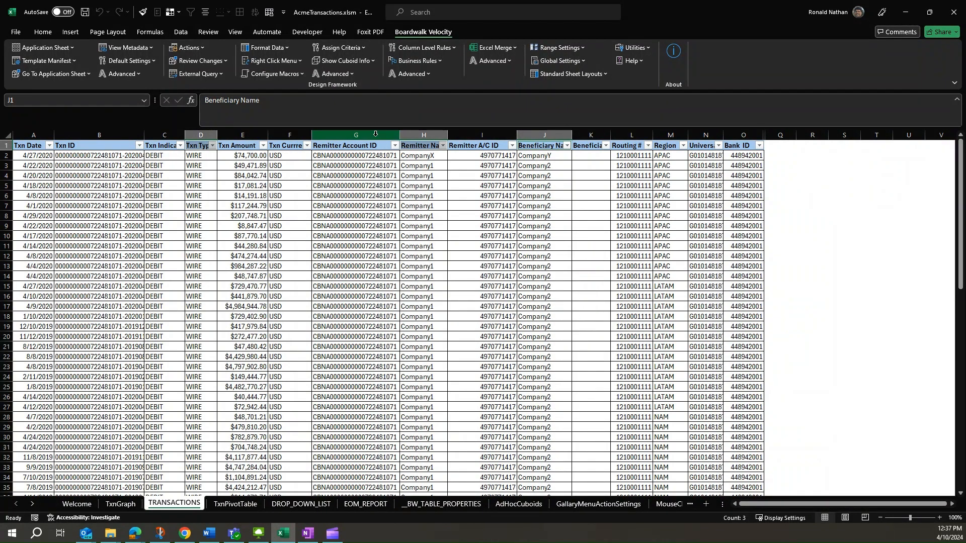
- Enable the Copy Row Format for the TRANSACTIONS cuboid and confirm the change
click(343, 74)
mouse_move(343, 87)
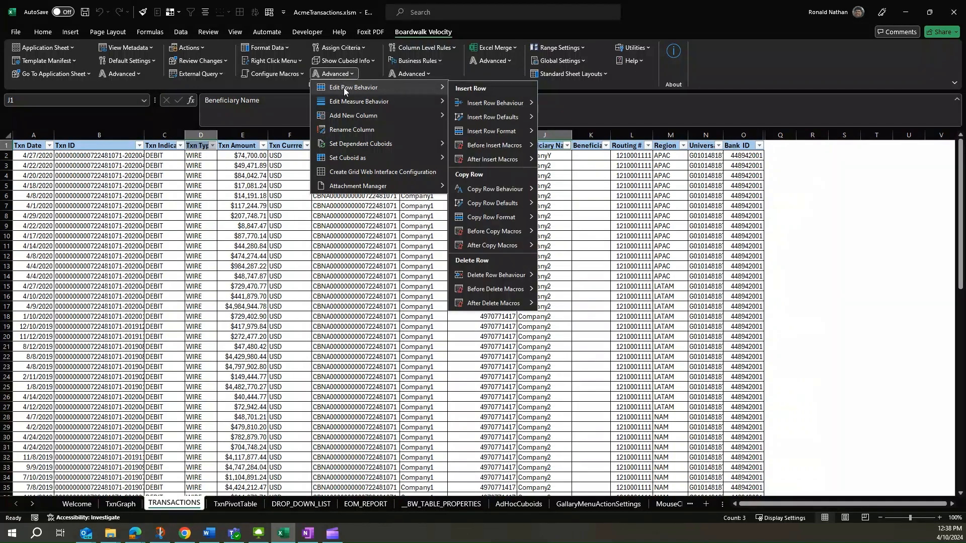
mouse_move(493, 216)
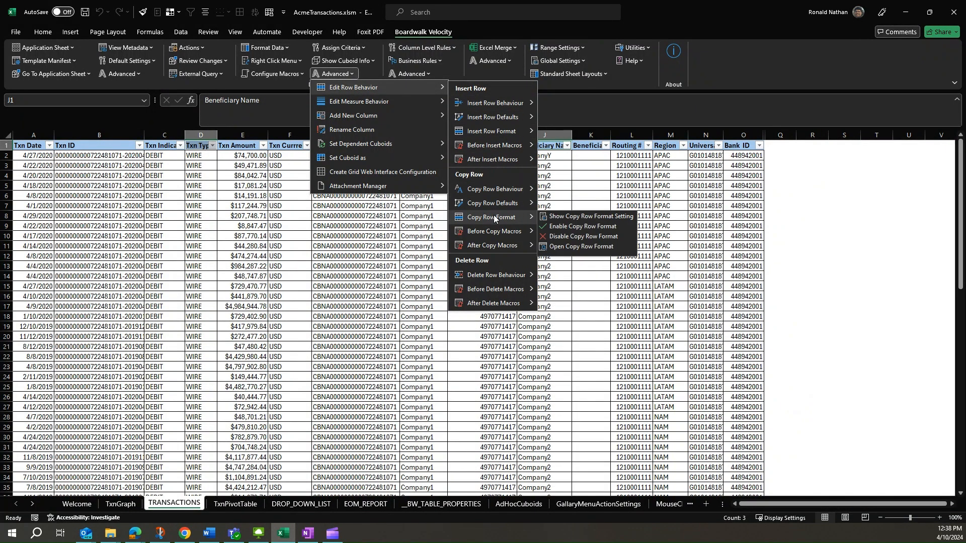
click(614, 226)
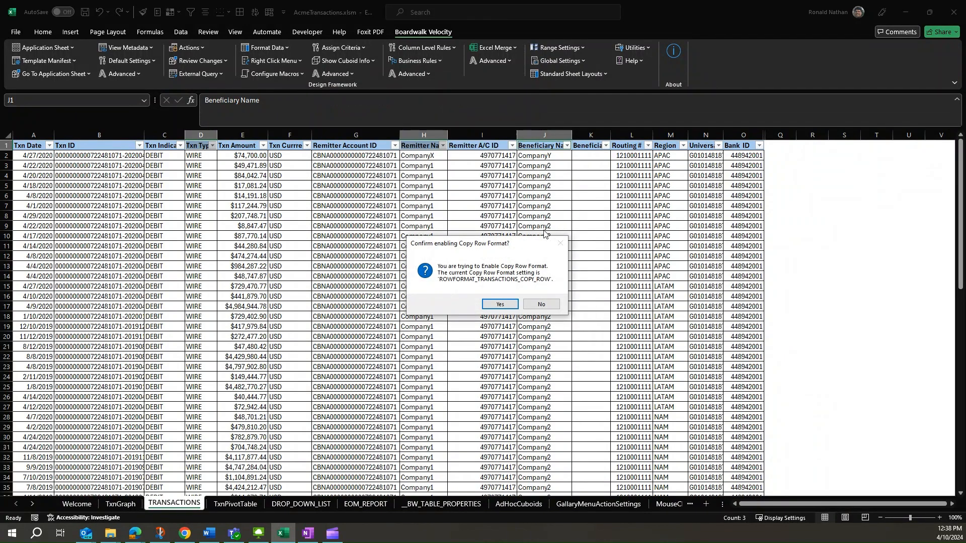
click(498, 305)
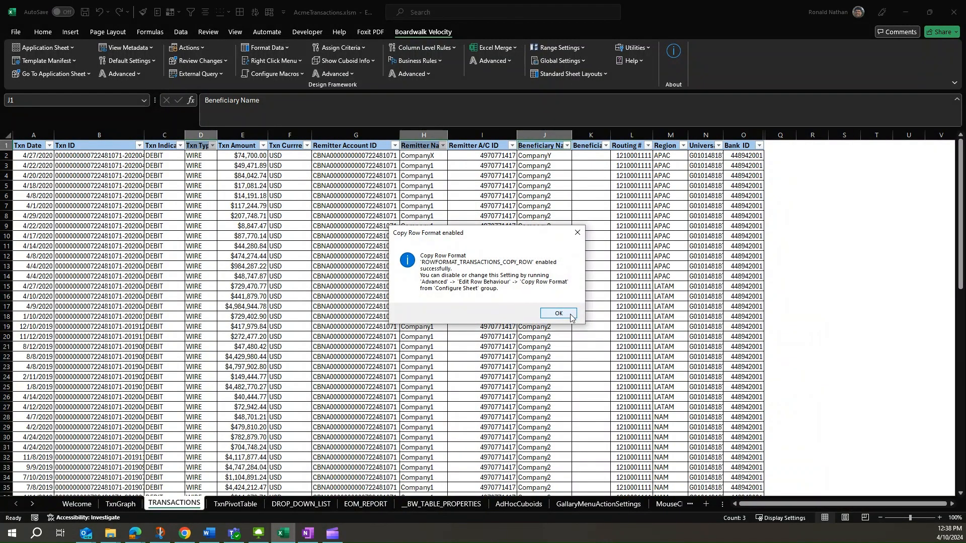
click(560, 313)
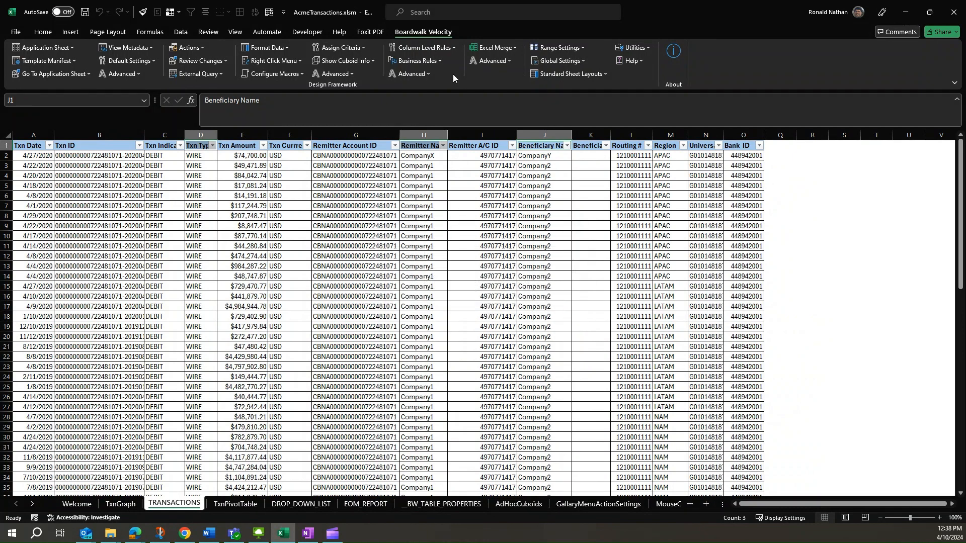
- View the copy row format range of the TRANSACTIONS cuboid on the RowFormat sheet and return to the TRANSACTIONS application sheet
click(347, 73)
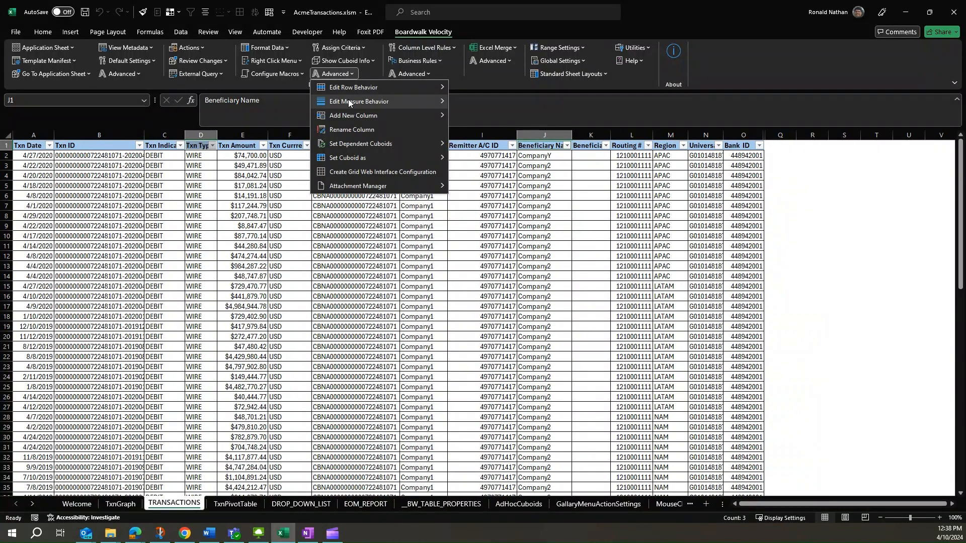
mouse_move(352, 86)
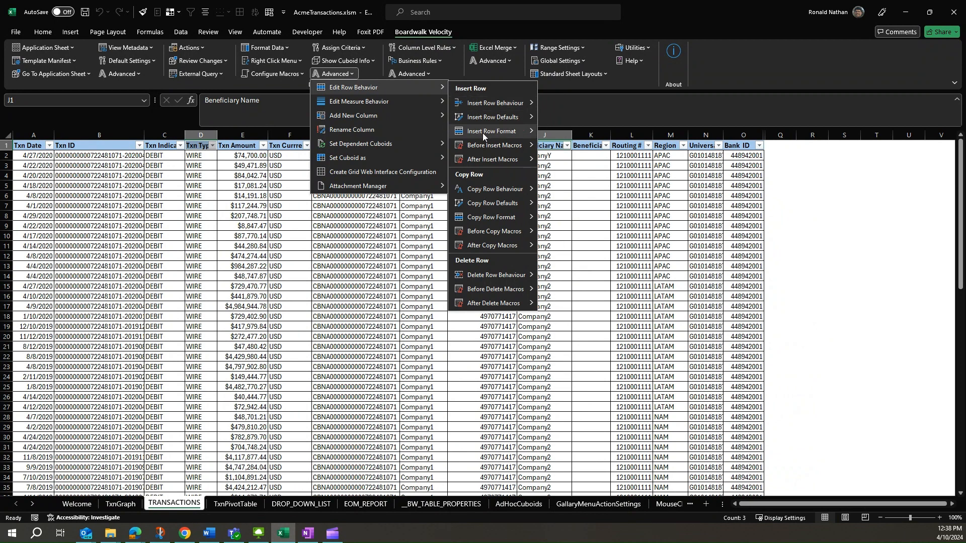
mouse_move(490, 191)
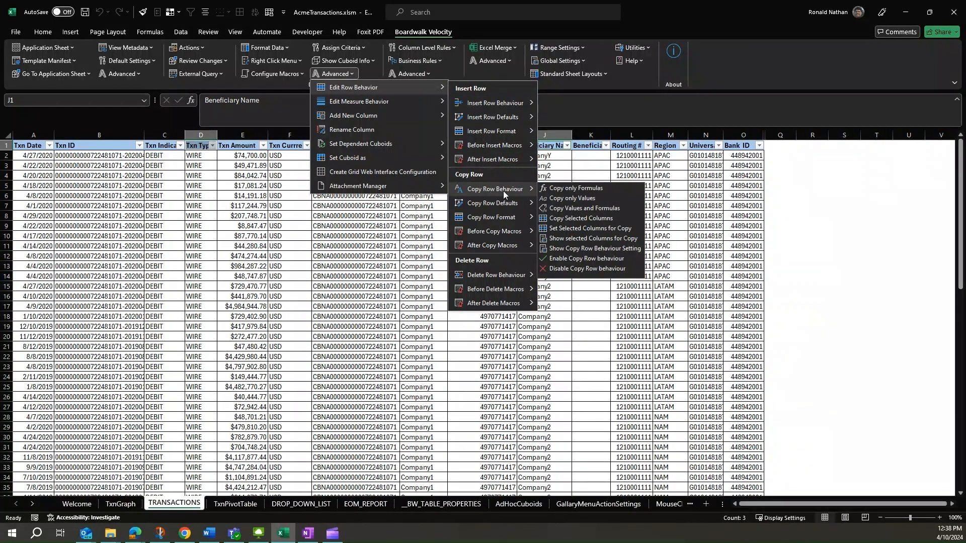
mouse_move(508, 217)
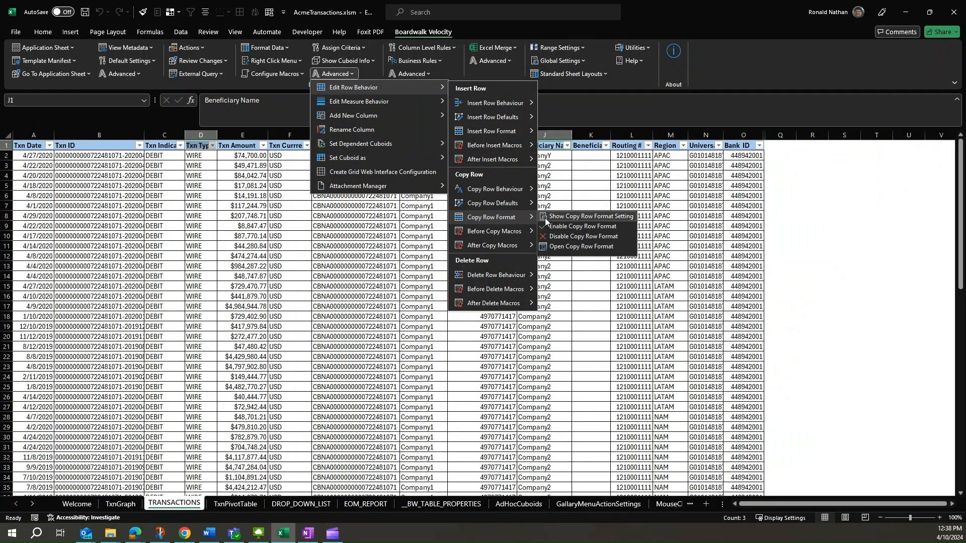
mouse_move(578, 234)
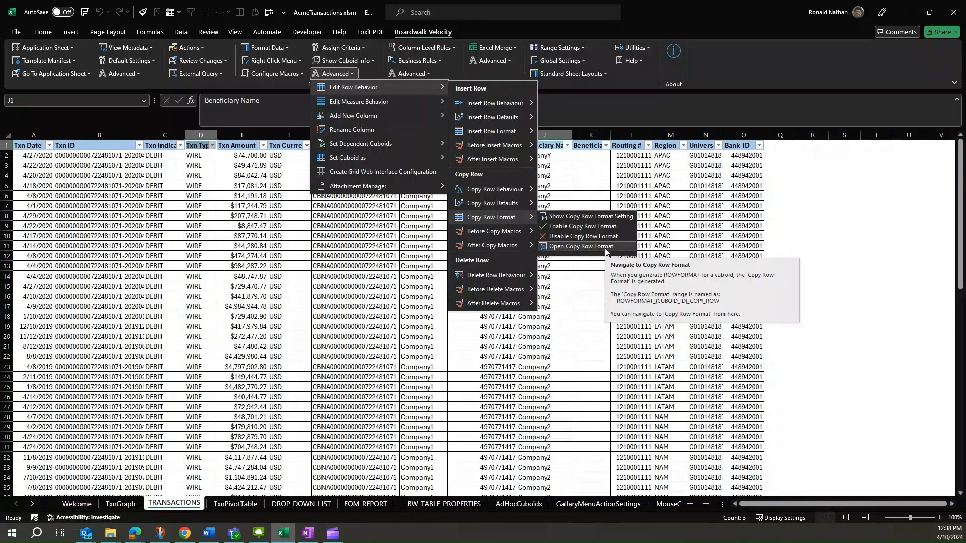
click(605, 248)
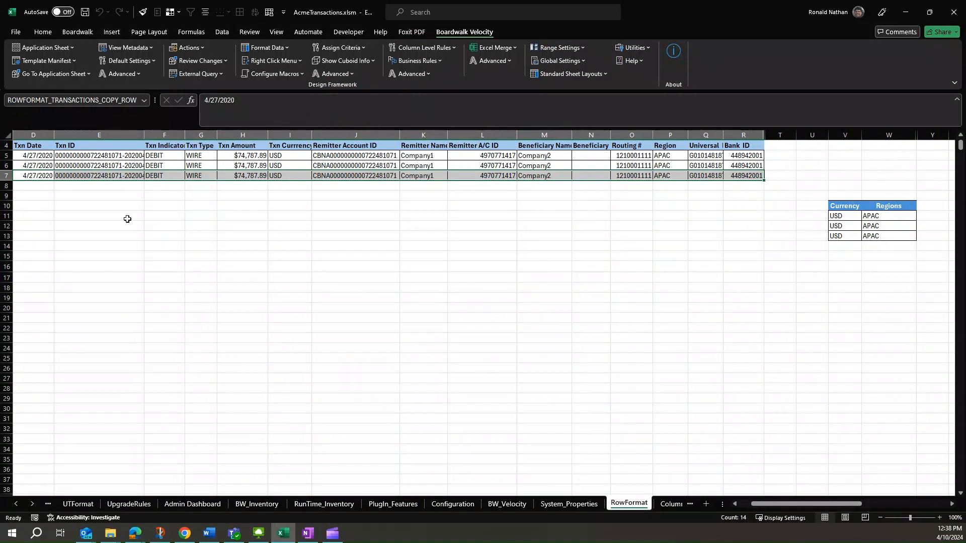
click(87, 76)
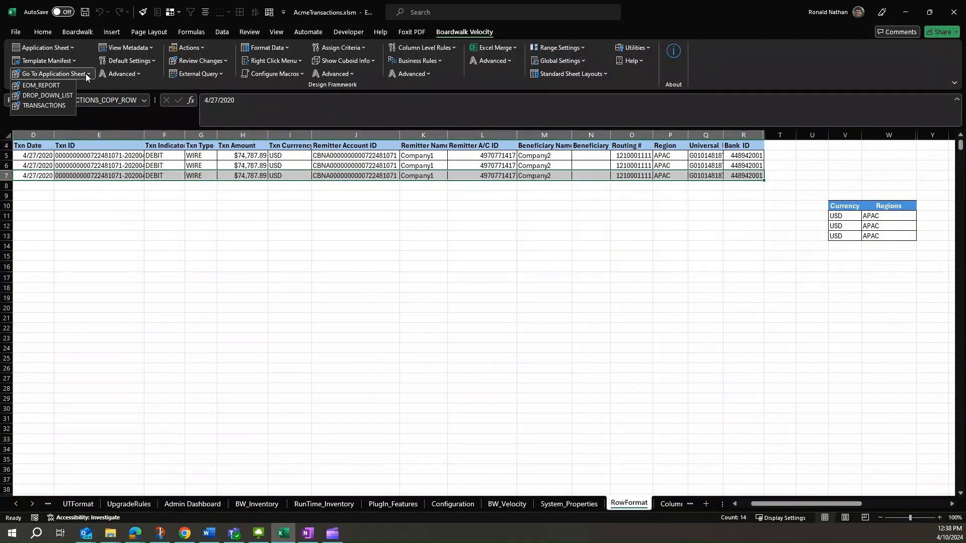
click(44, 106)
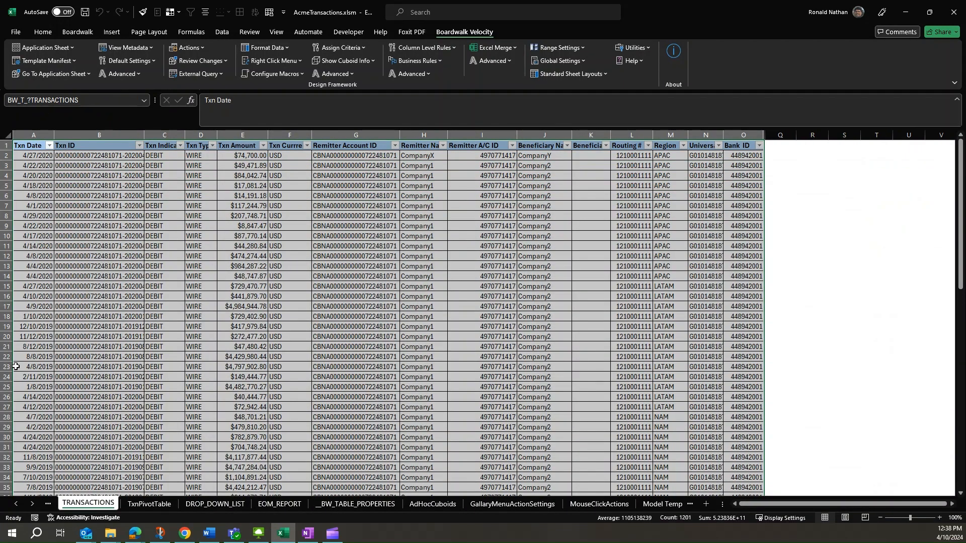